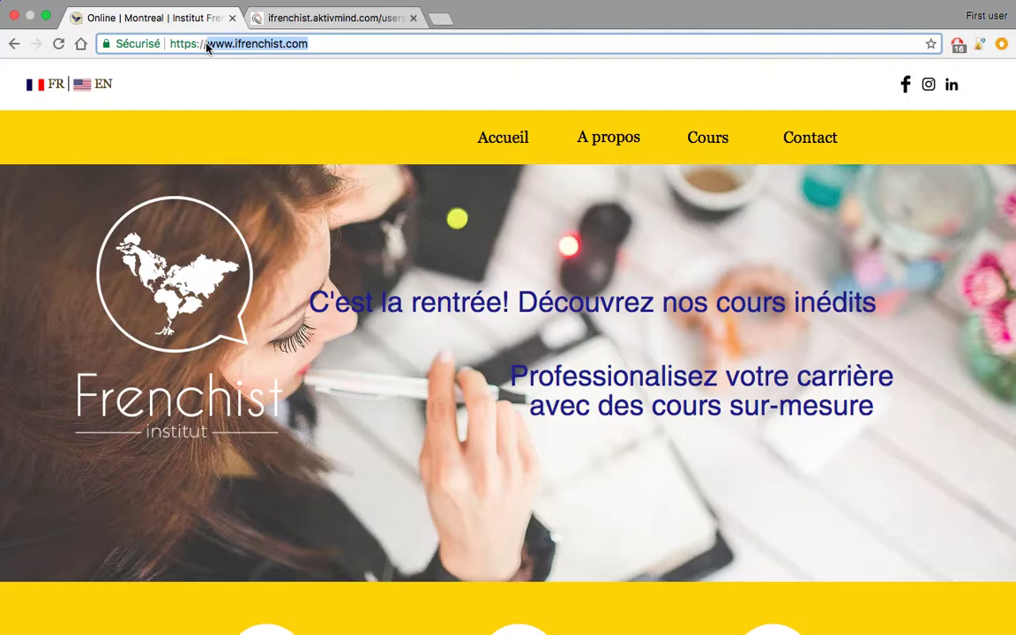
- Scroll the homepage and open the 'Passez notre test de niveau' level test in a new tab
click(523, 280)
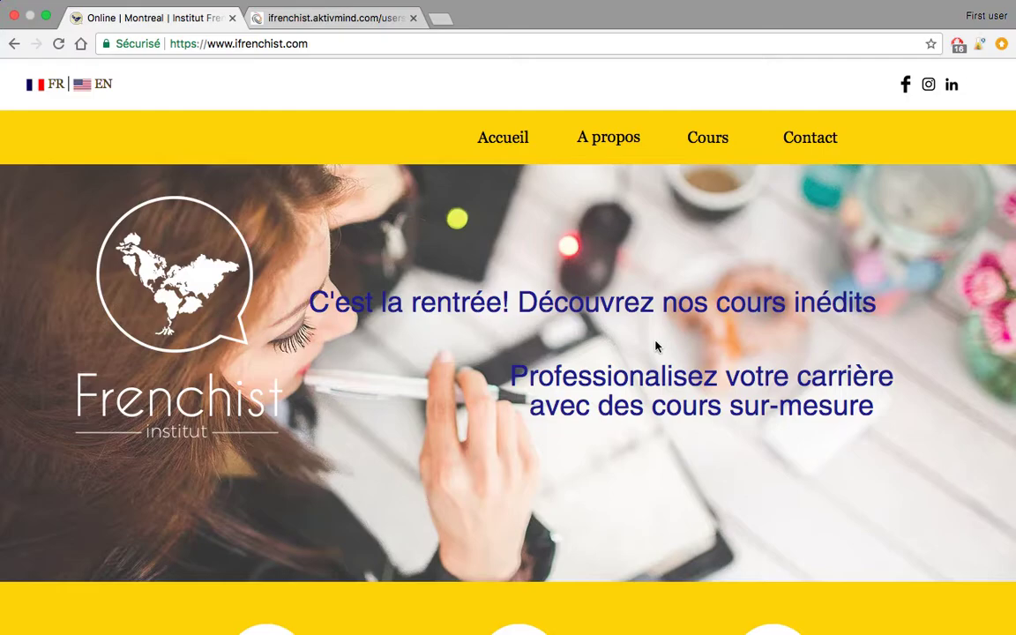
scroll(656, 346, down, 10)
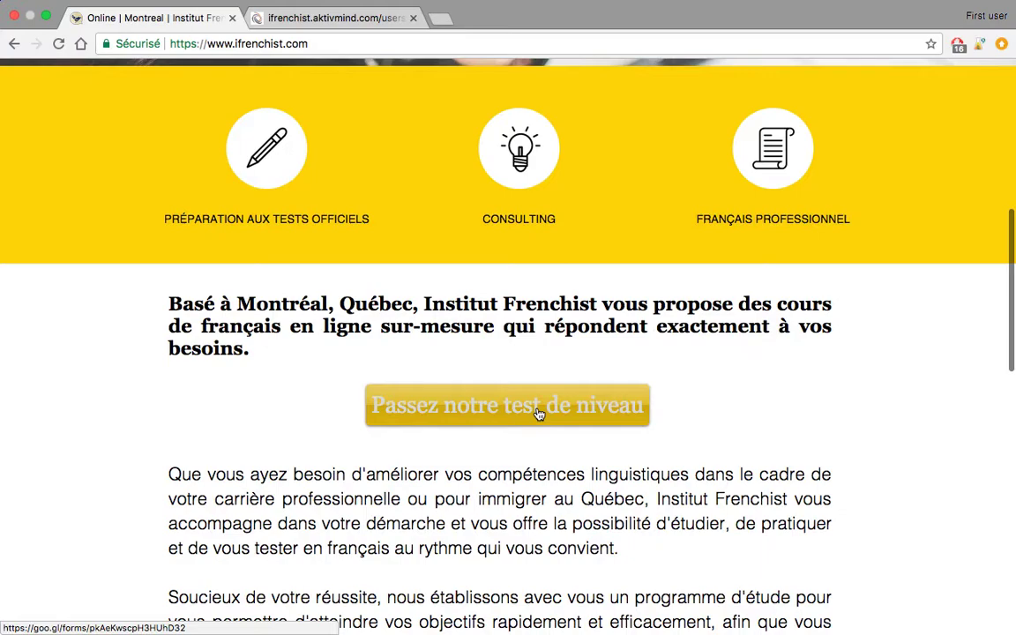
click(538, 413)
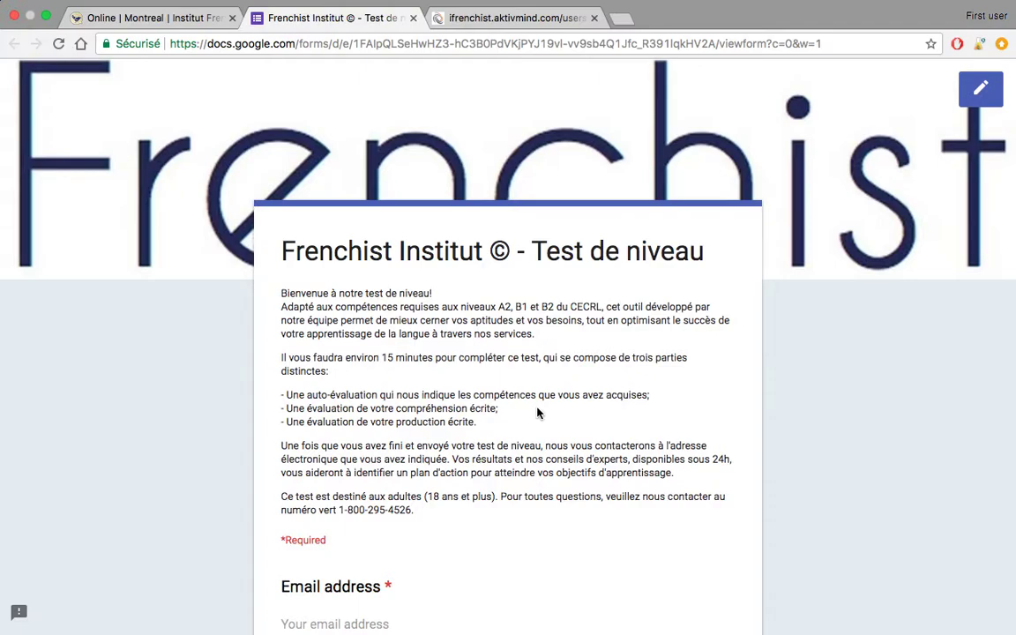
- Close the Google Forms level-test tab to get back to the Frenchist homepage
click(413, 18)
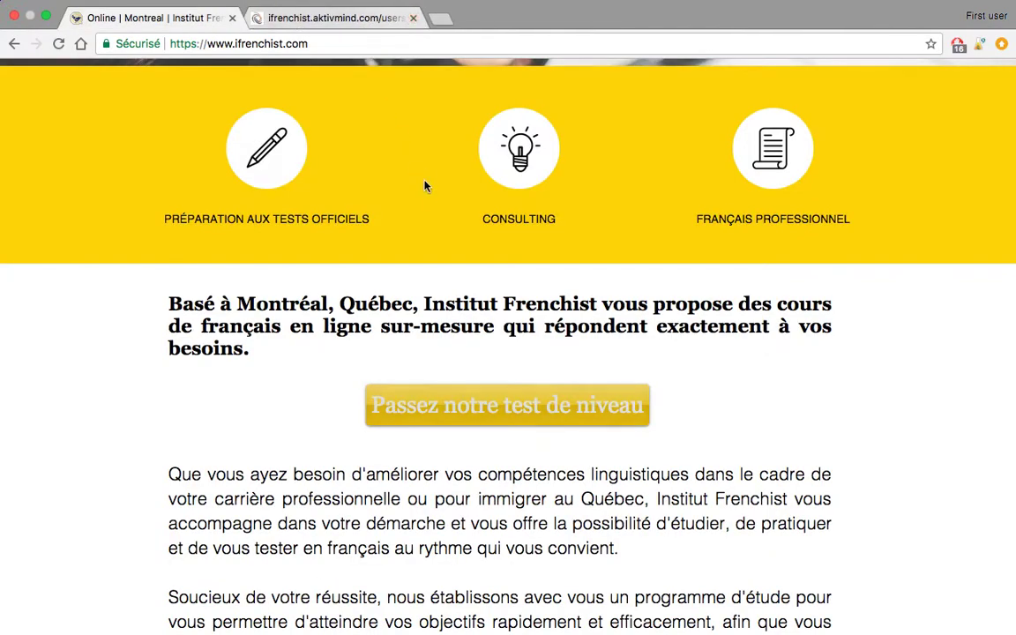
- Open the Cours page and highlight the TEF and TEFAQ preparation course title
scroll(421, 180, up, 10)
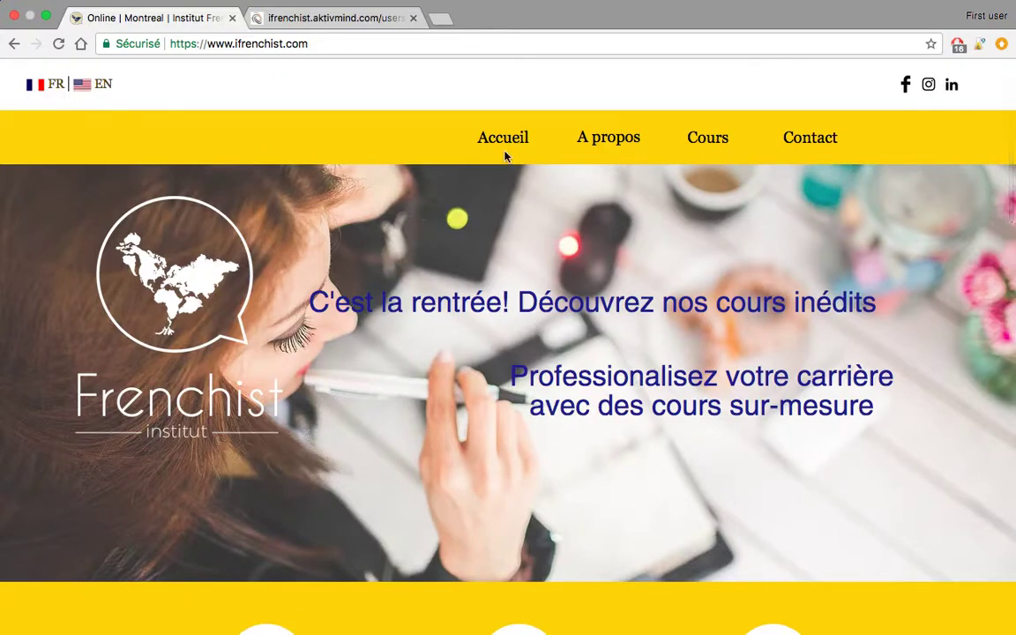
click(708, 141)
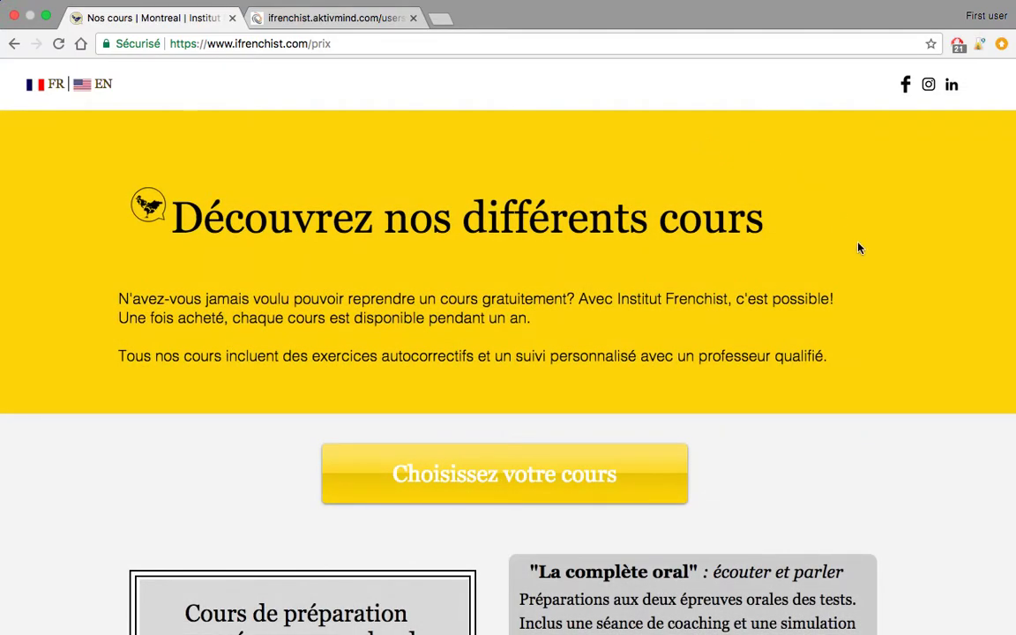
scroll(860, 249, down, 8)
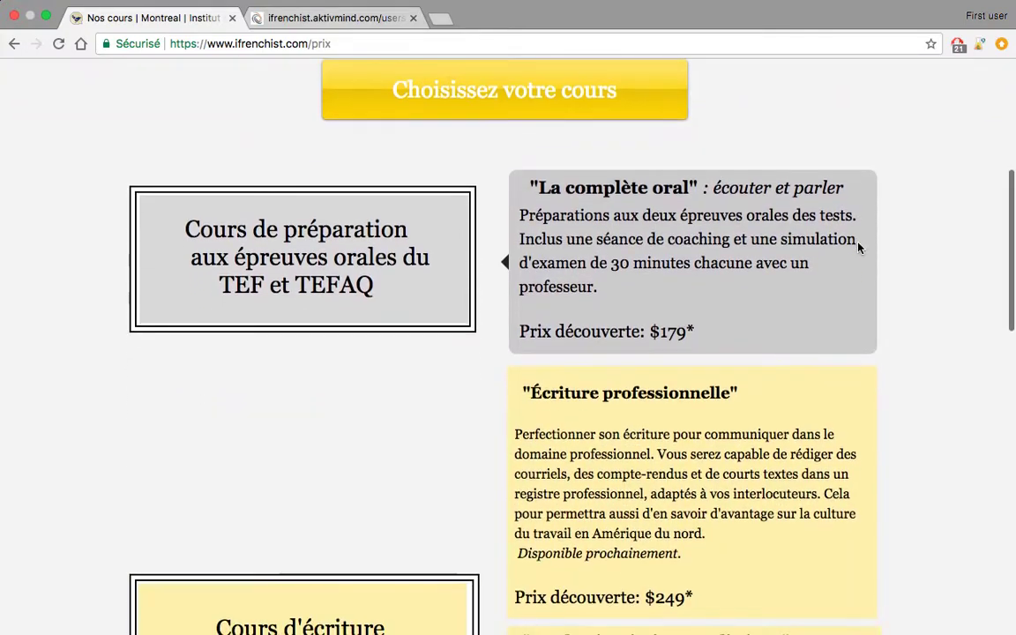
scroll(860, 248, down, 2)
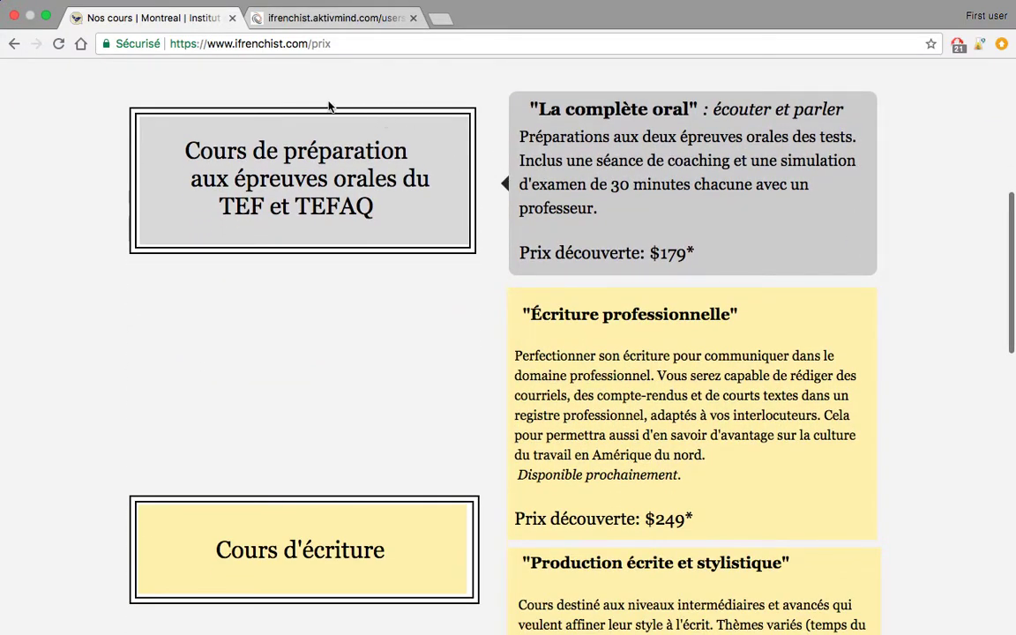
drag(181, 148, 386, 218)
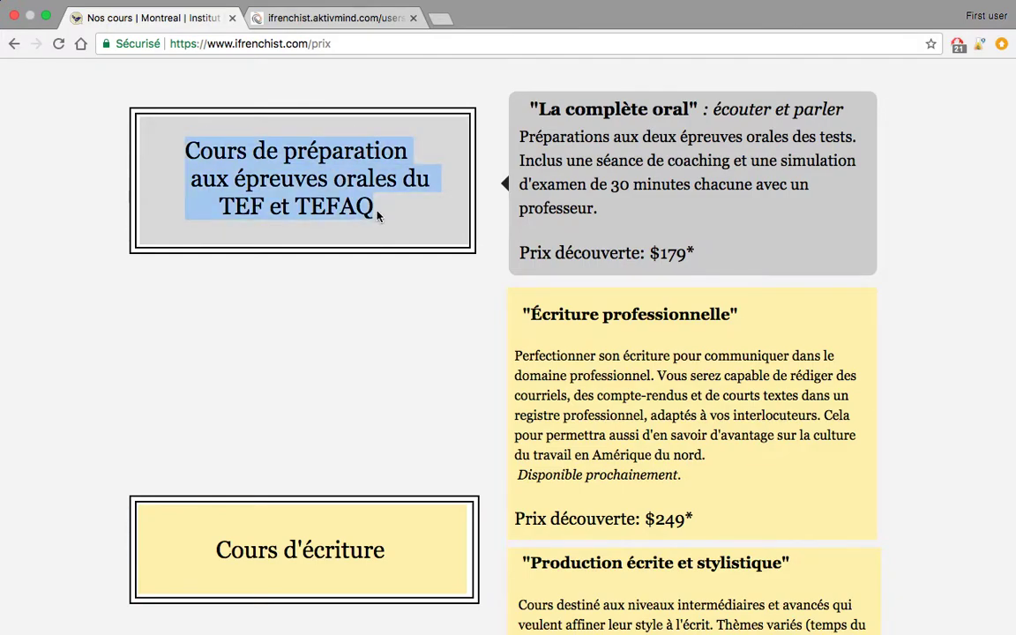
click(352, 349)
- Highlight the Cours d'écriture title and the videoconference meetings card text
scroll(350, 351, down, 3)
scroll(350, 351, down, 3)
drag(212, 297, 388, 300)
click(401, 310)
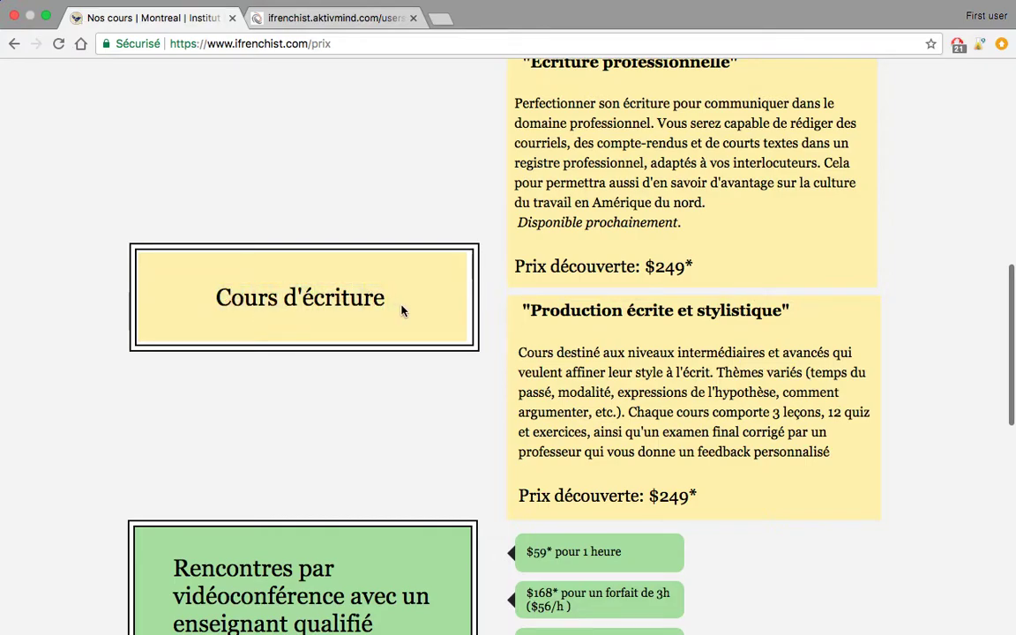
triple_click(401, 310)
click(526, 126)
scroll(526, 126, up, 1)
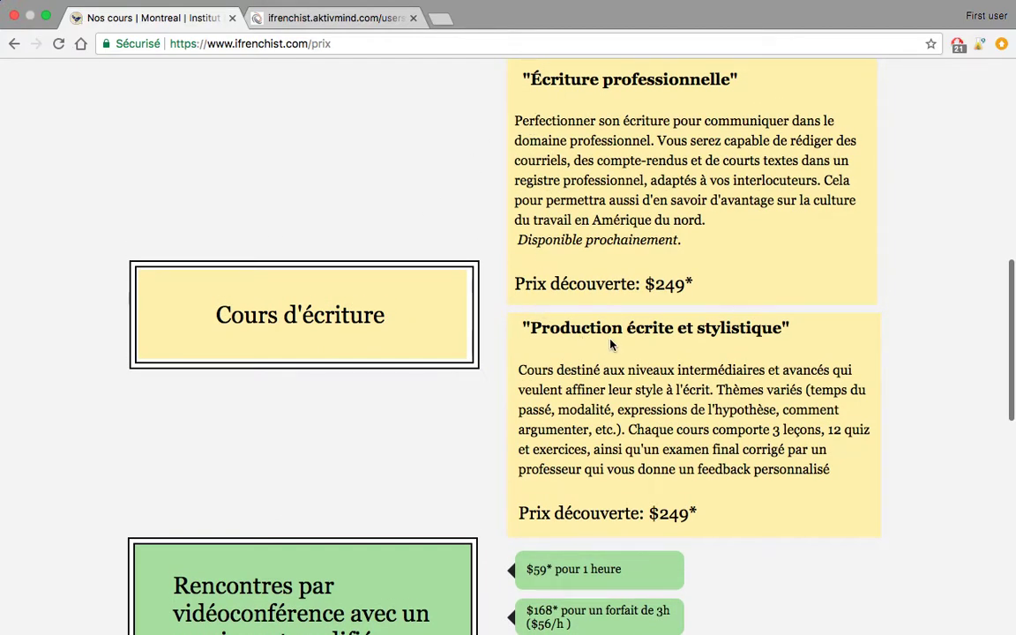
scroll(408, 398, down, 3)
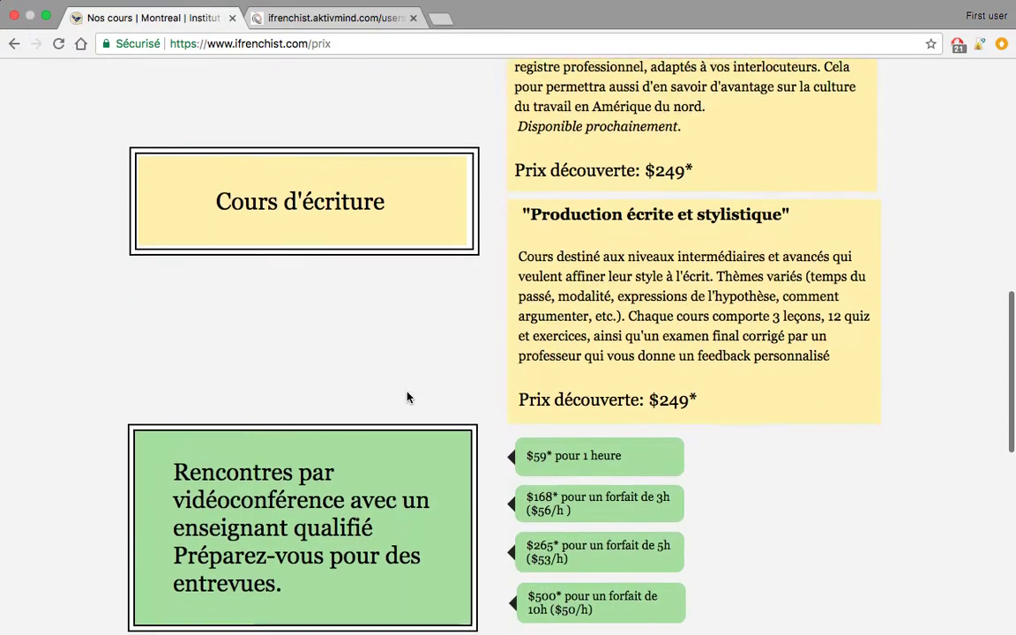
drag(173, 401, 310, 514)
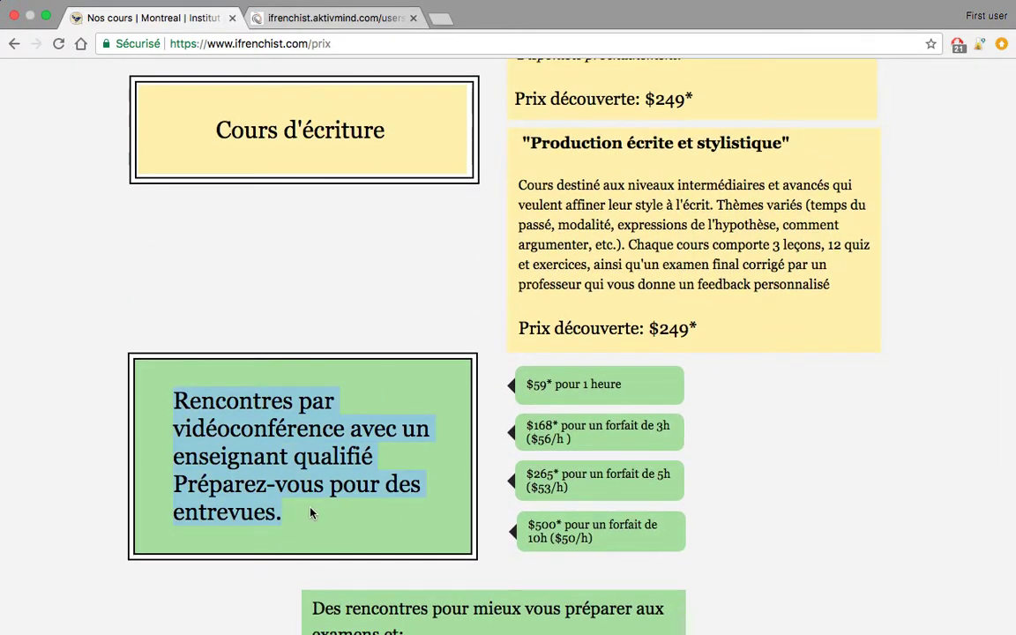
click(384, 274)
- Open the 'Choisissez votre cours' purchase page in a new tab
scroll(385, 274, up, 3)
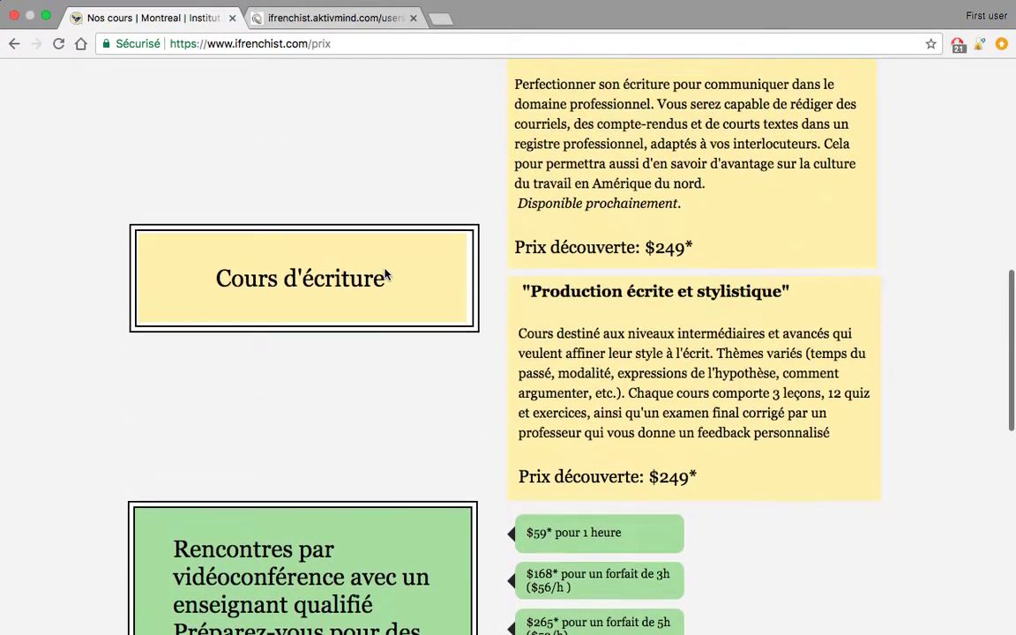
scroll(385, 274, up, 8)
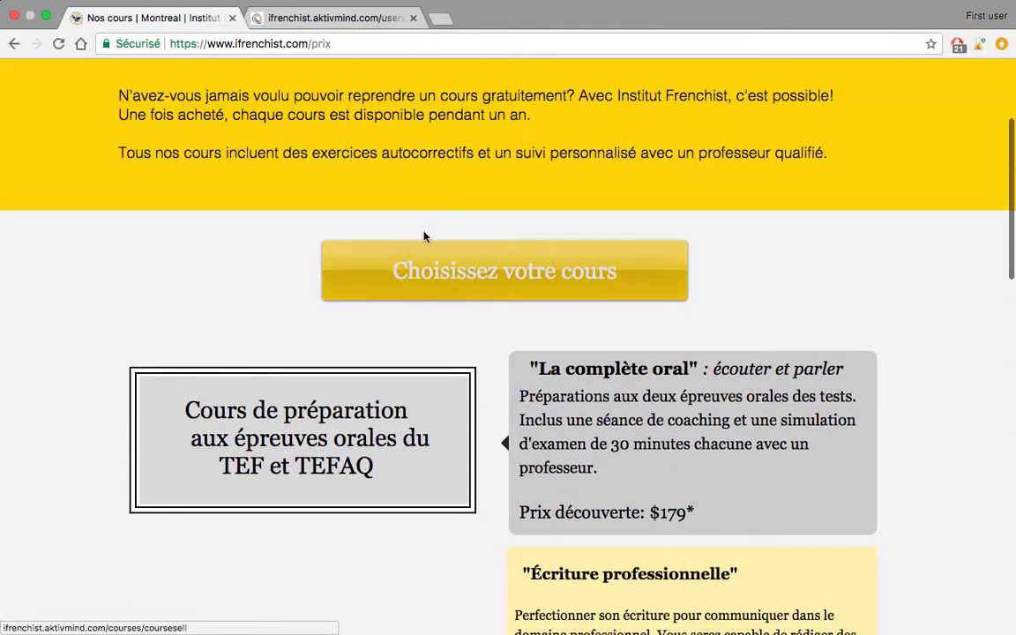
click(473, 284)
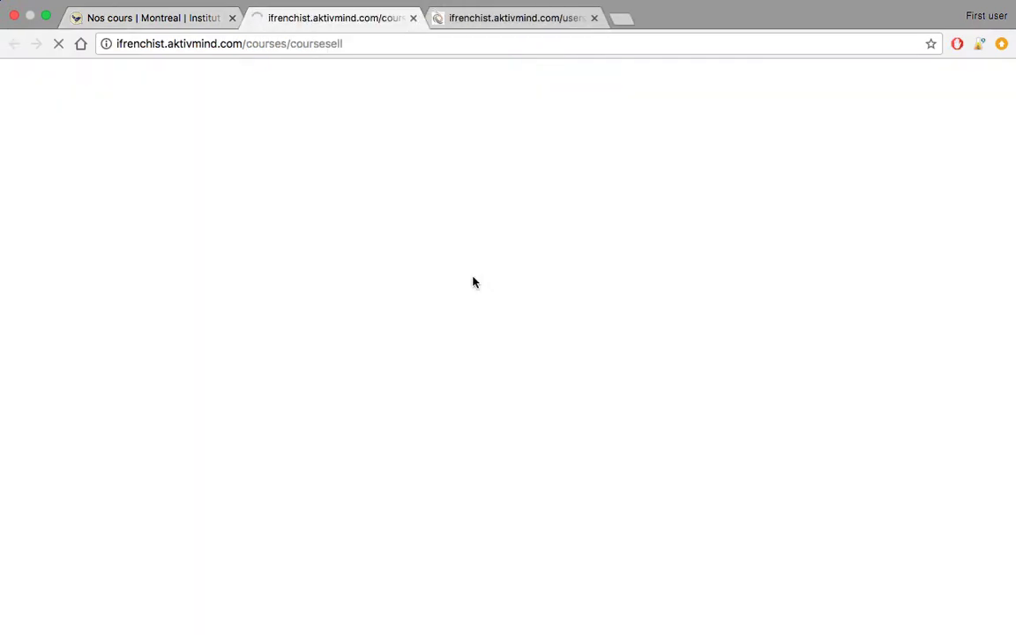
- Choose Préparation-TEFAQ1-Compréhension orale as the course, showing the $205.81 CAD total
click(645, 226)
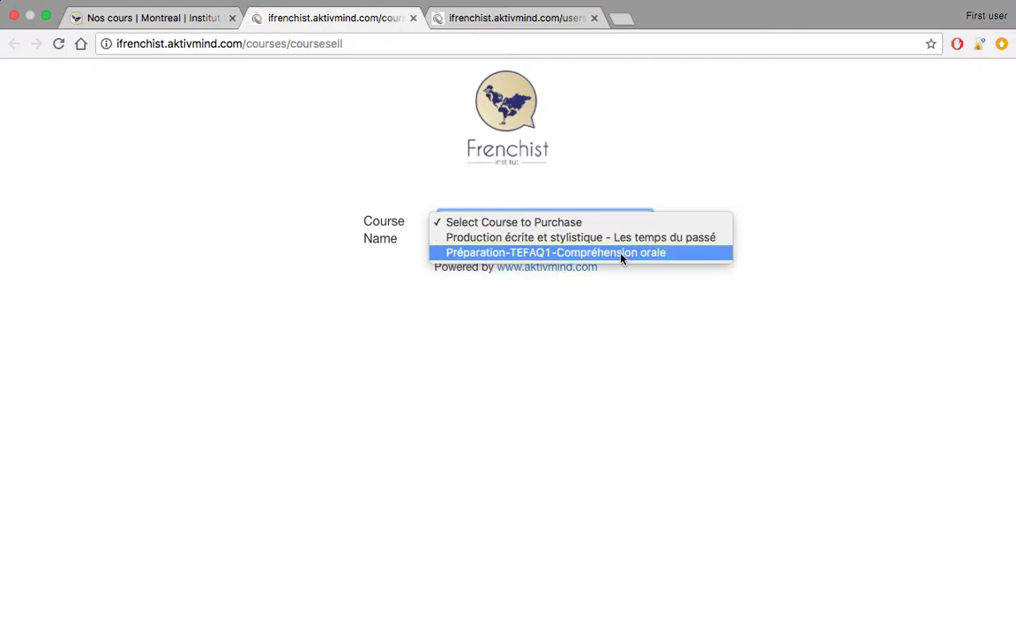
click(621, 254)
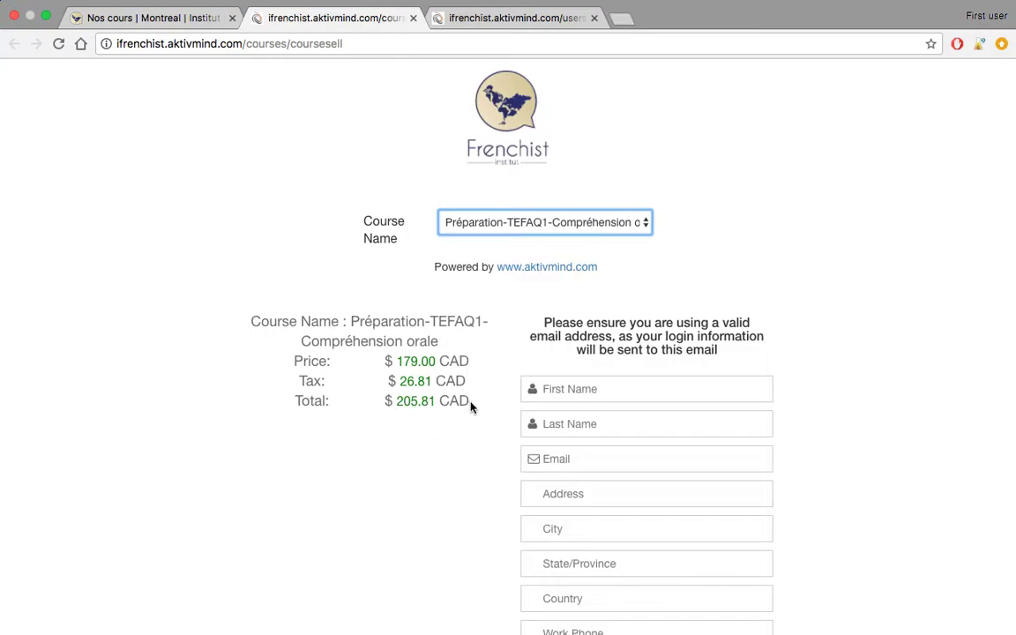
click(578, 389)
- Fill in the buyer's first name, last name and e-mail address from autofill suggestions
scroll(796, 326, down, 3)
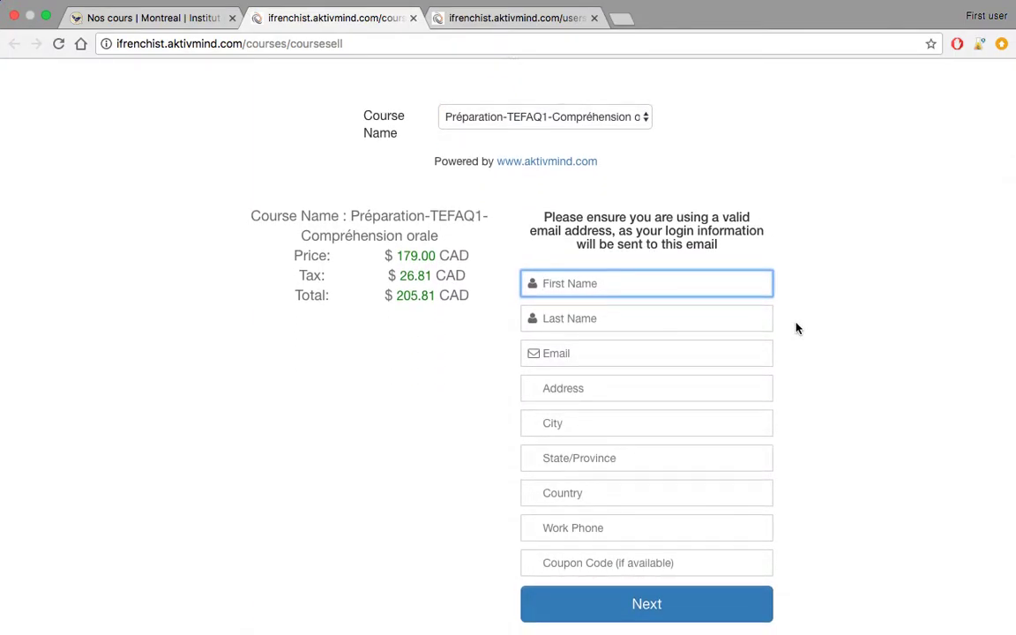
text(Laure)
click(746, 331)
click(684, 316)
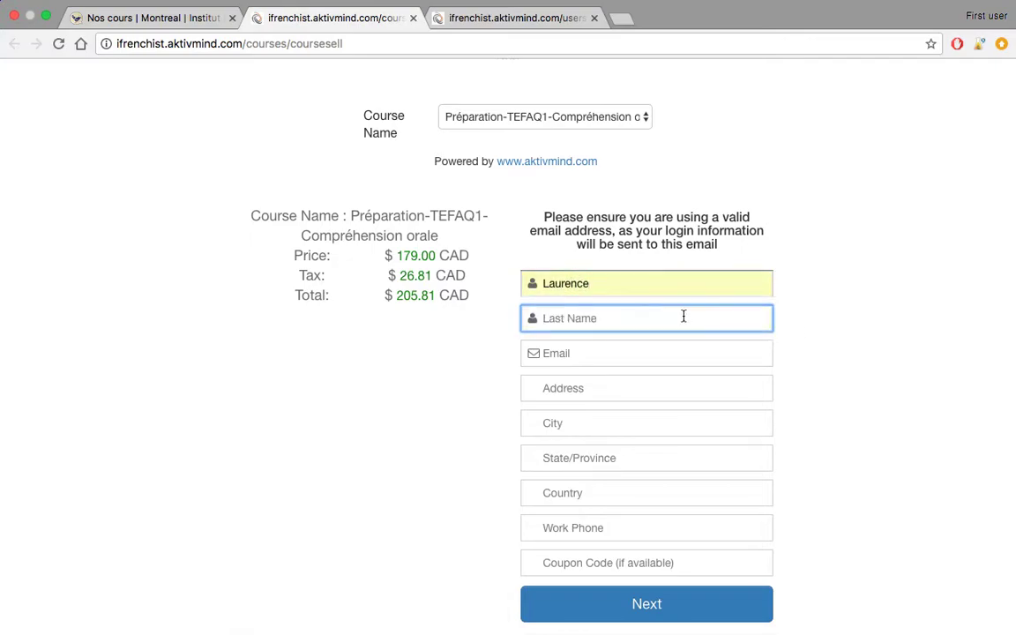
text(Mar)
click(652, 379)
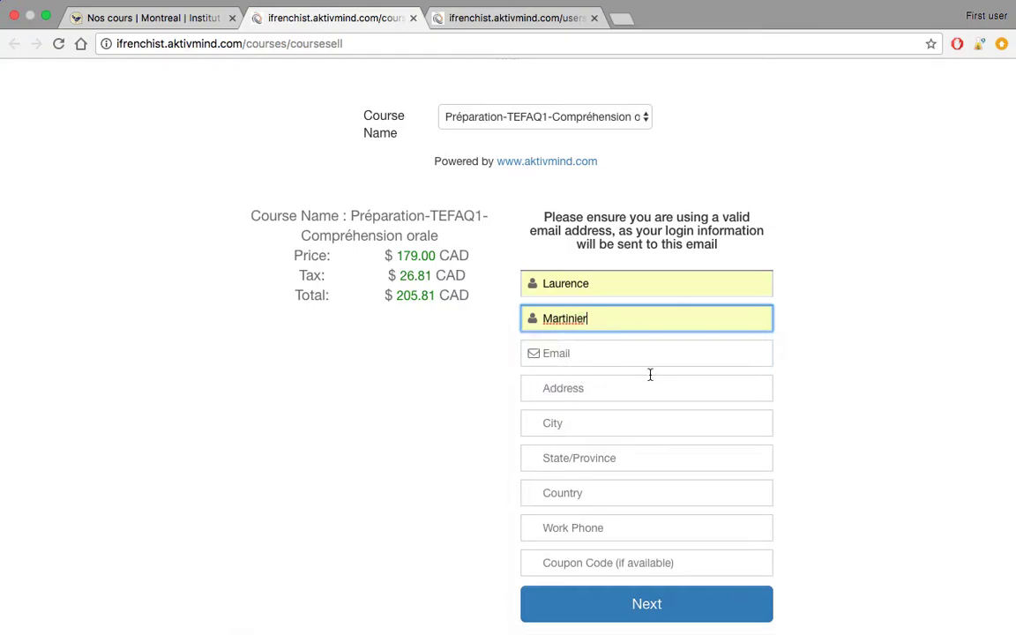
click(618, 355)
text(lau)
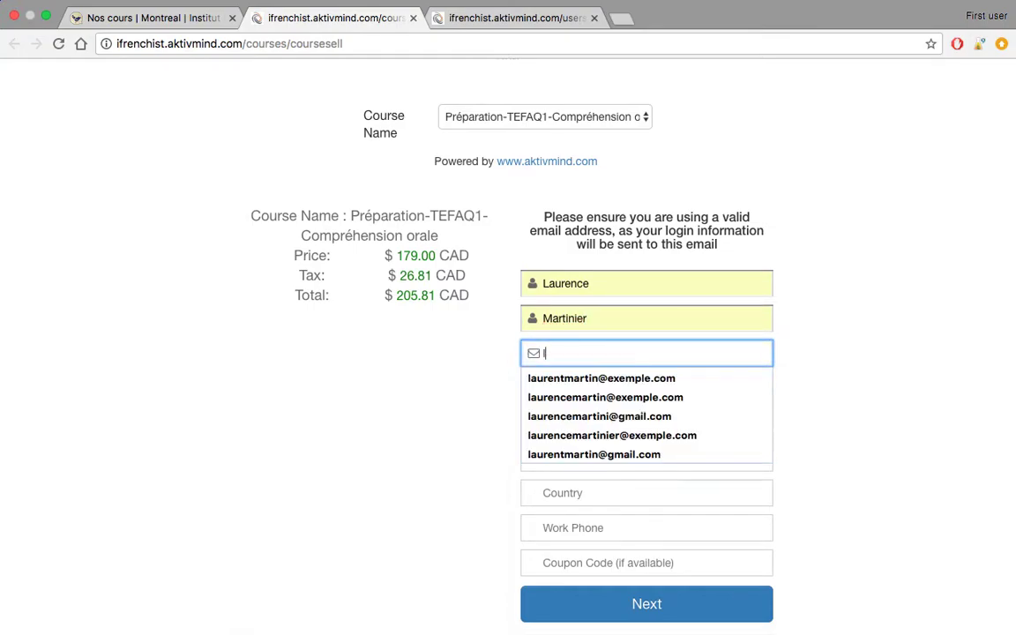
click(662, 379)
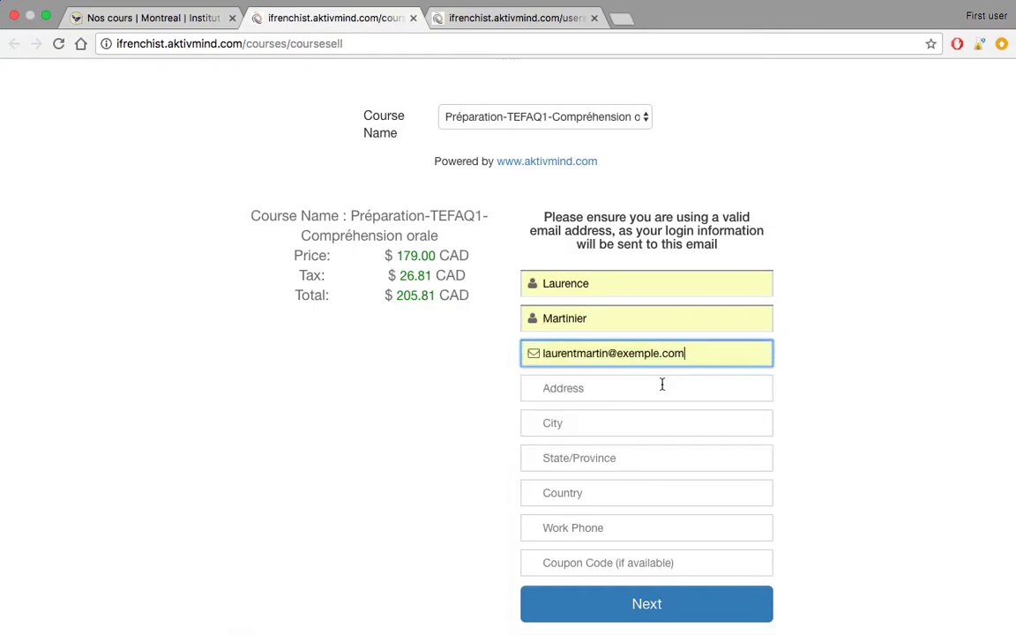
click(608, 354)
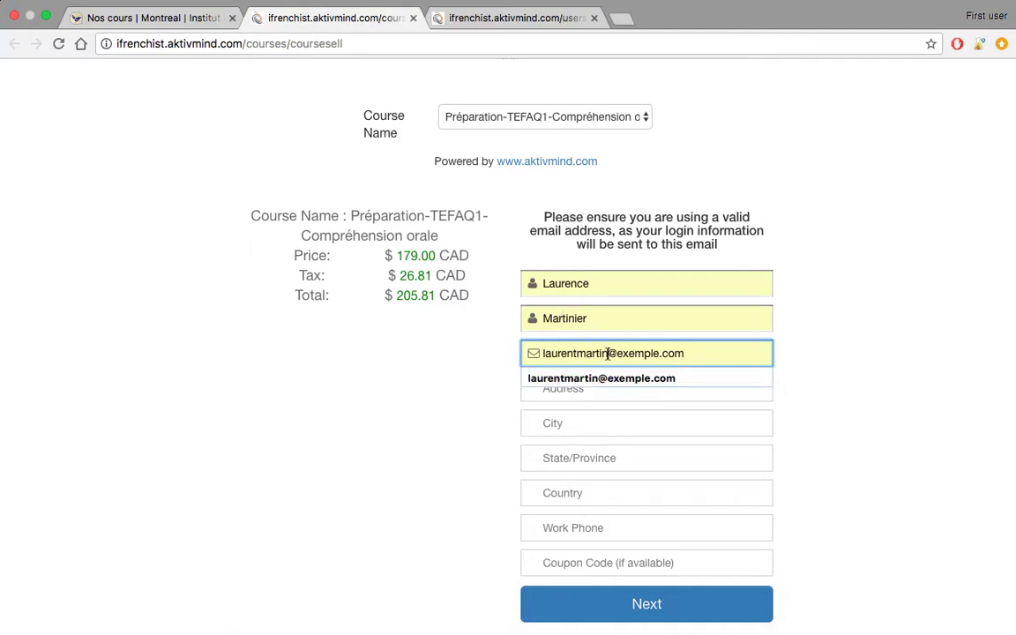
text(ier)
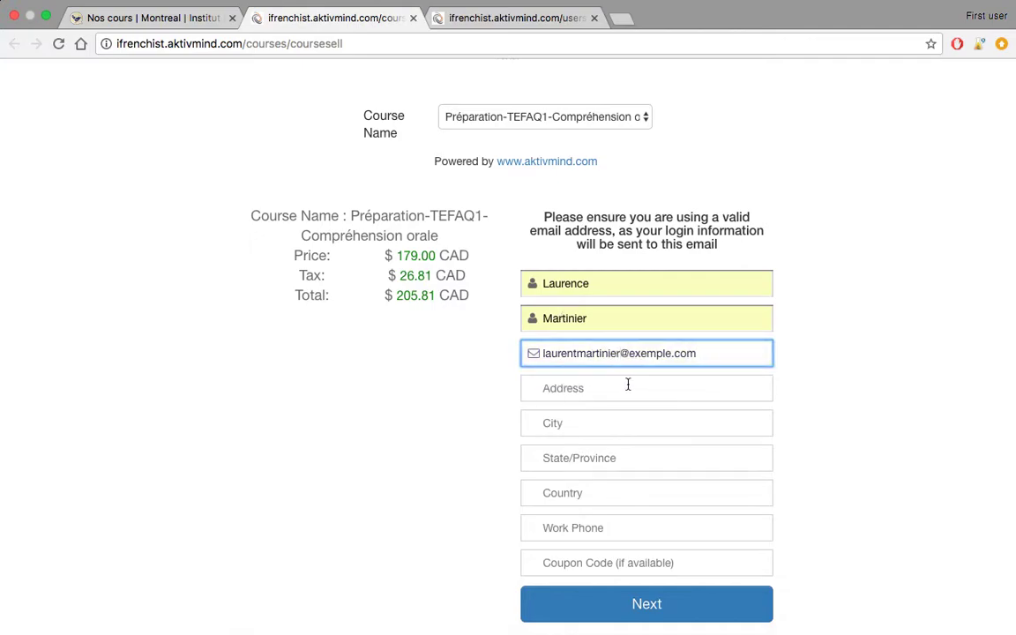
- Enter the buyer's street address and city, and set the province to Quebec
click(627, 385)
text(4)
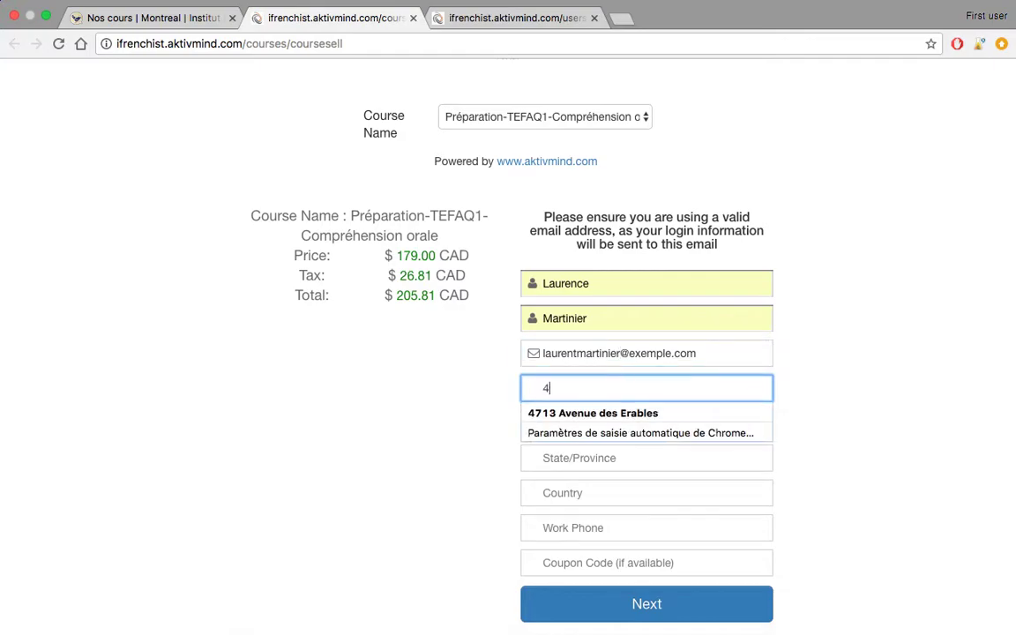
click(619, 411)
click(601, 424)
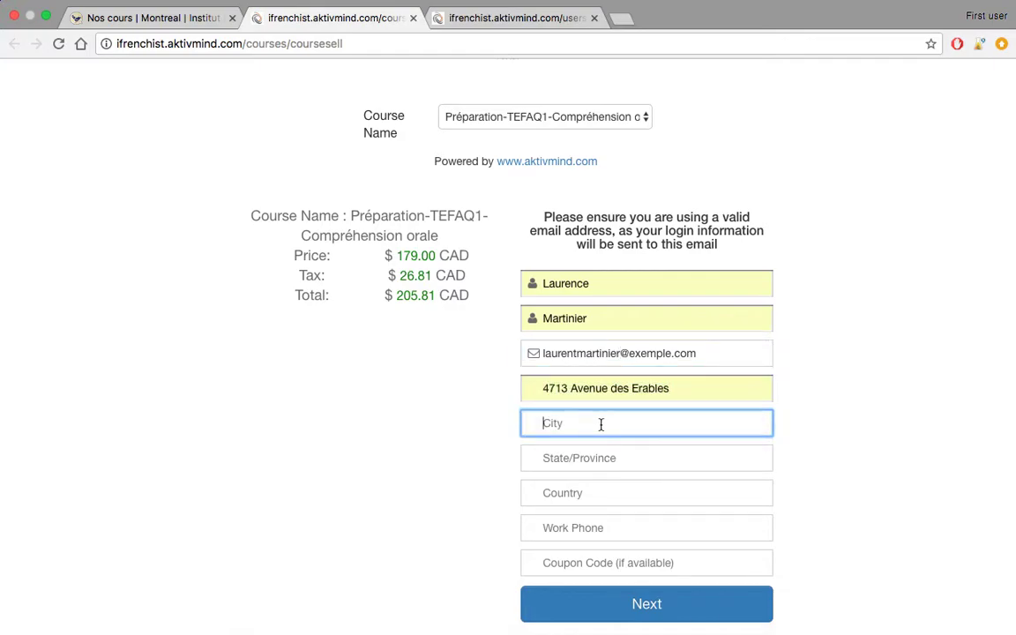
text(m)
click(593, 447)
click(584, 459)
text(que)
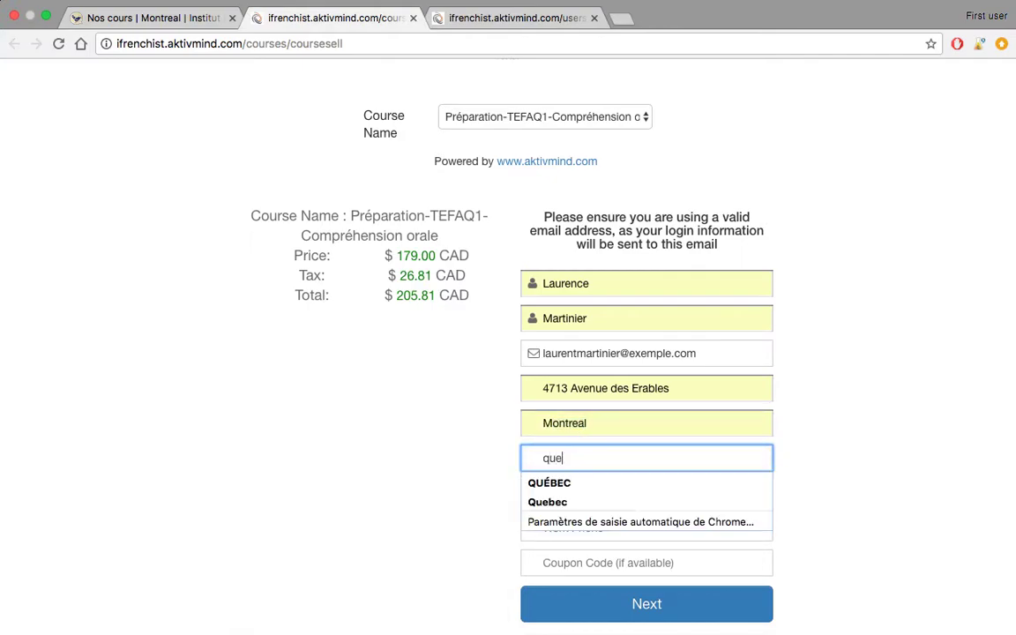
click(585, 498)
- Set the country to Canada and step through the Work Phone and Coupon Code fields
click(606, 491)
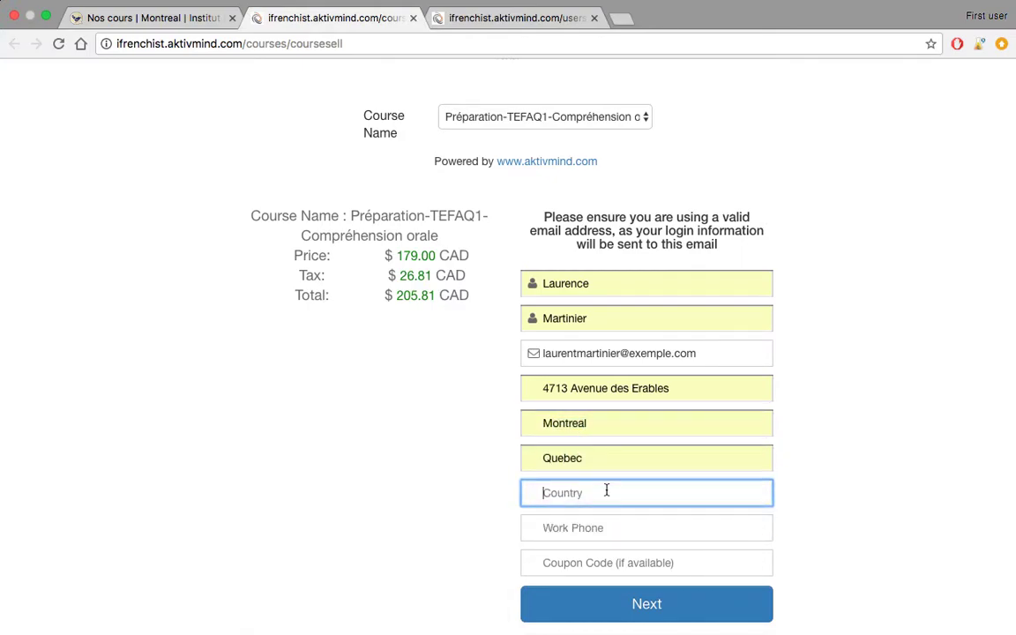
text(ca)
click(585, 516)
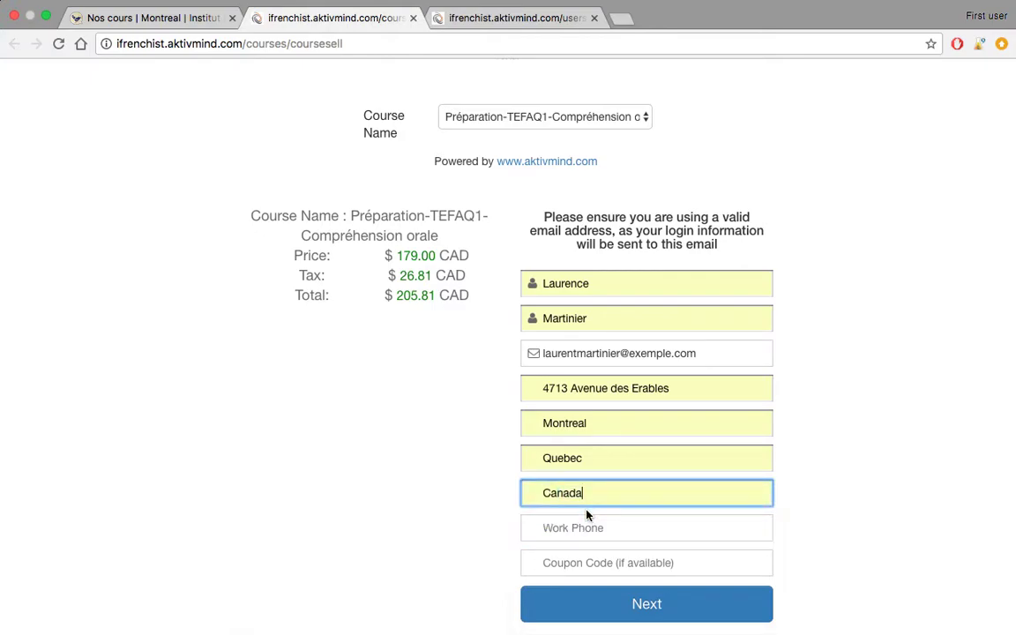
click(605, 533)
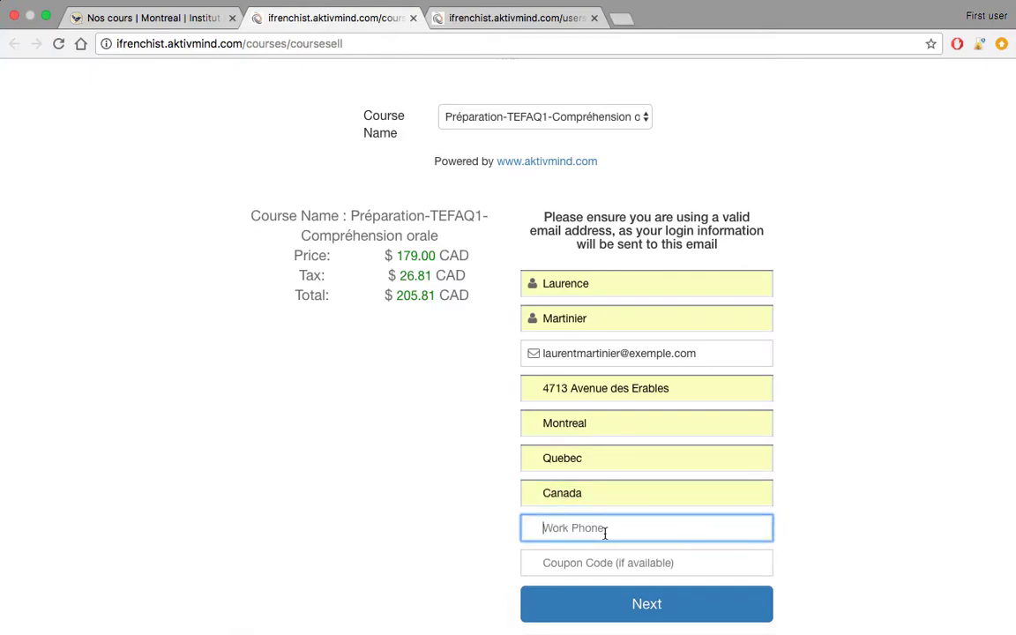
click(573, 560)
scroll(845, 476, down, 1)
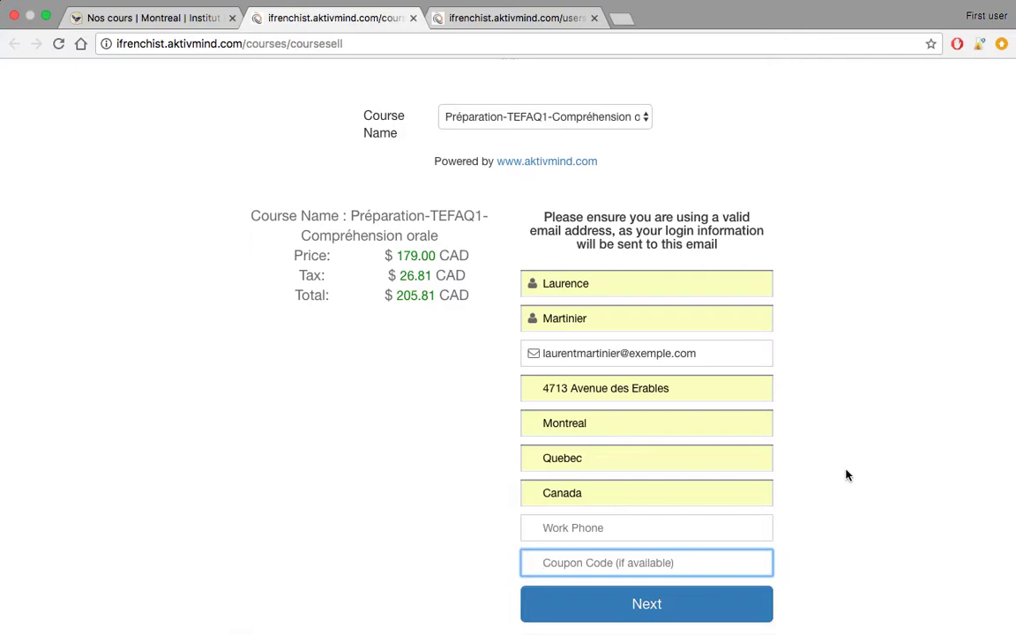
- Continue to the CA$205.81 Stripe card form and visit its expiry and CVC fields
click(669, 607)
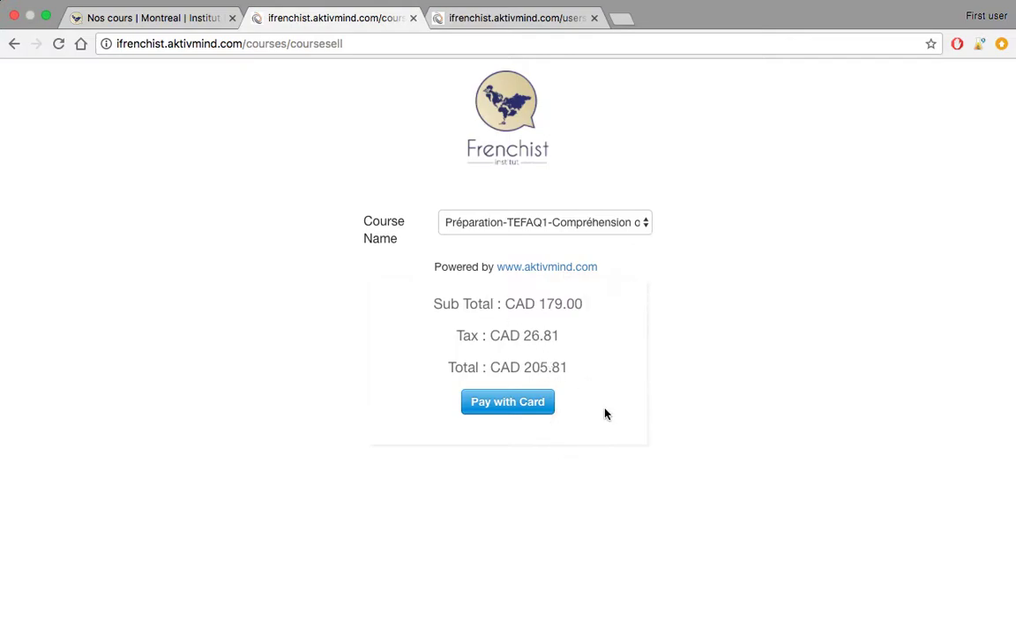
click(500, 404)
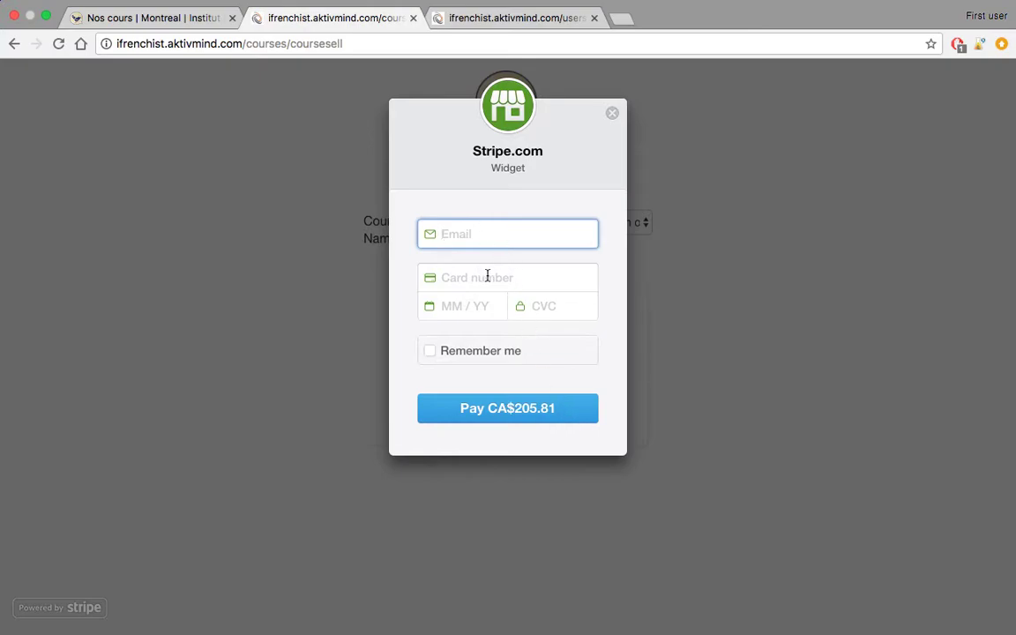
click(476, 305)
click(554, 307)
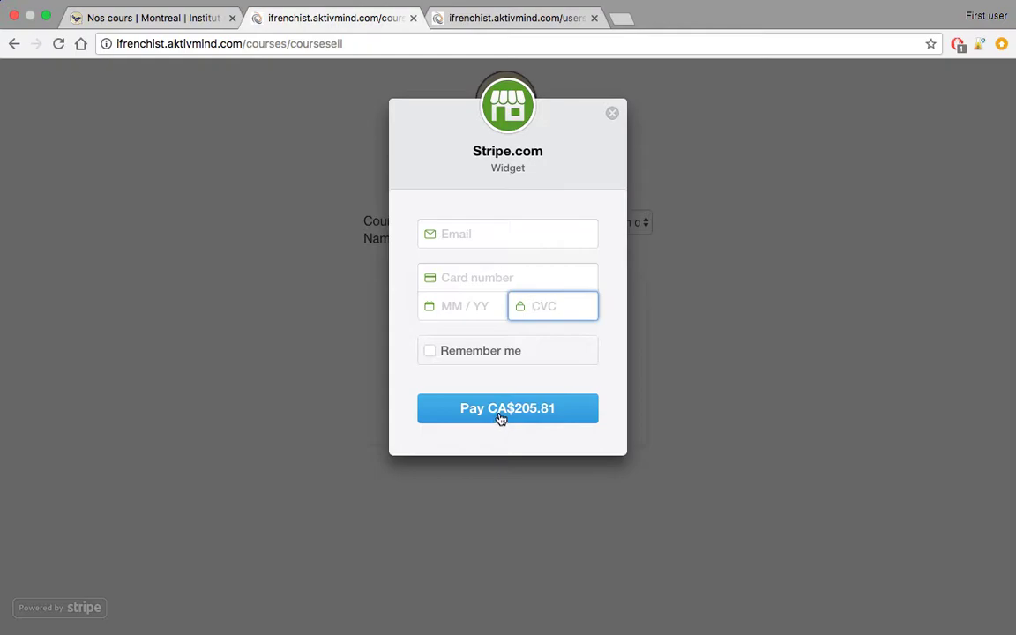
- Close the coursesell tab and return to the aktivmind student dashboard tab
click(412, 19)
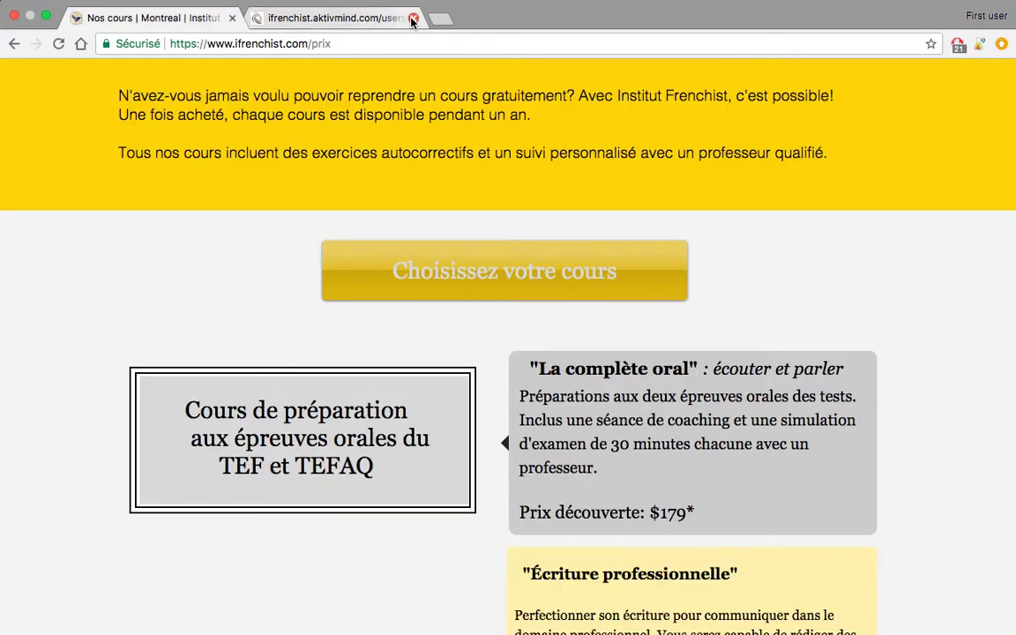
click(339, 20)
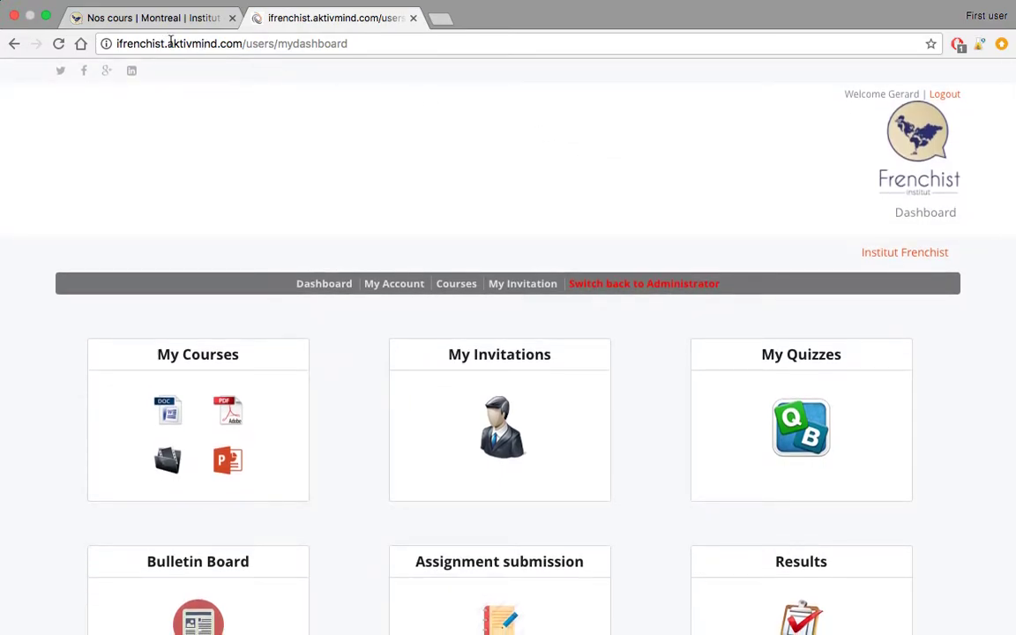
drag(167, 43, 217, 47)
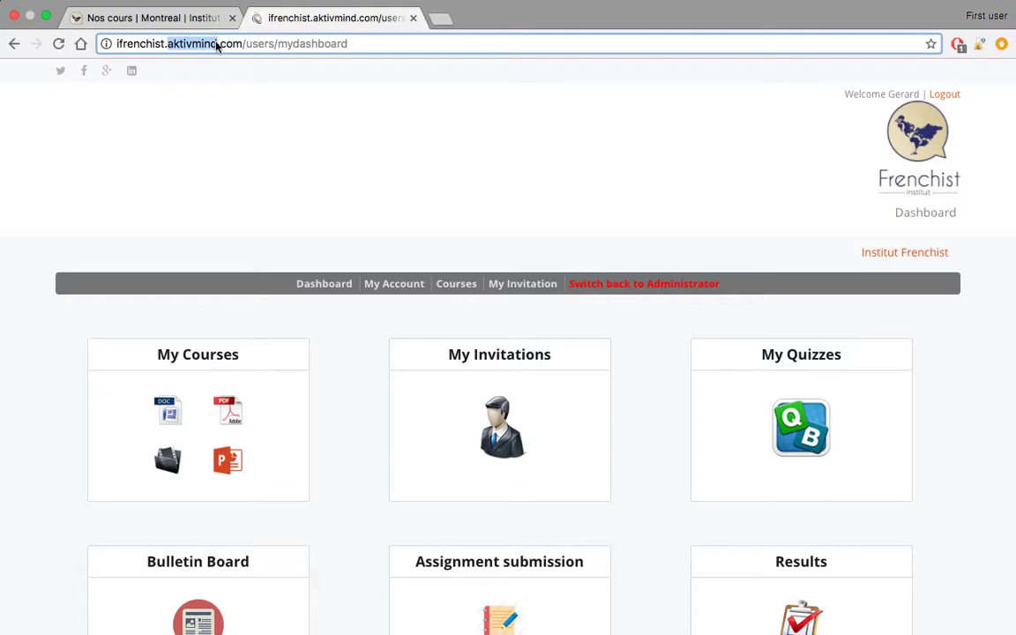
click(322, 106)
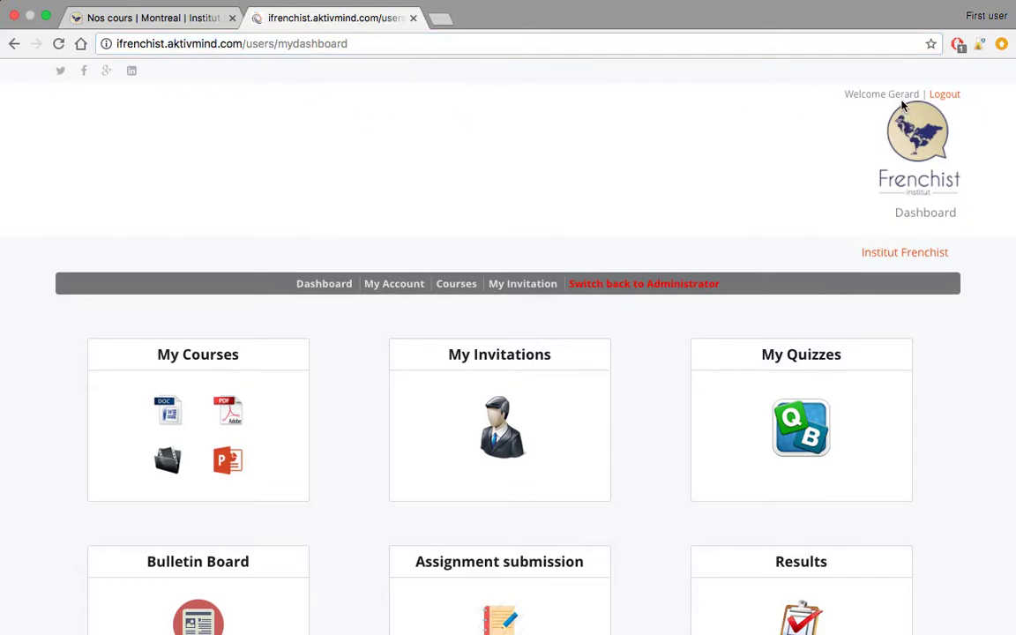
scroll(601, 222, down, 2)
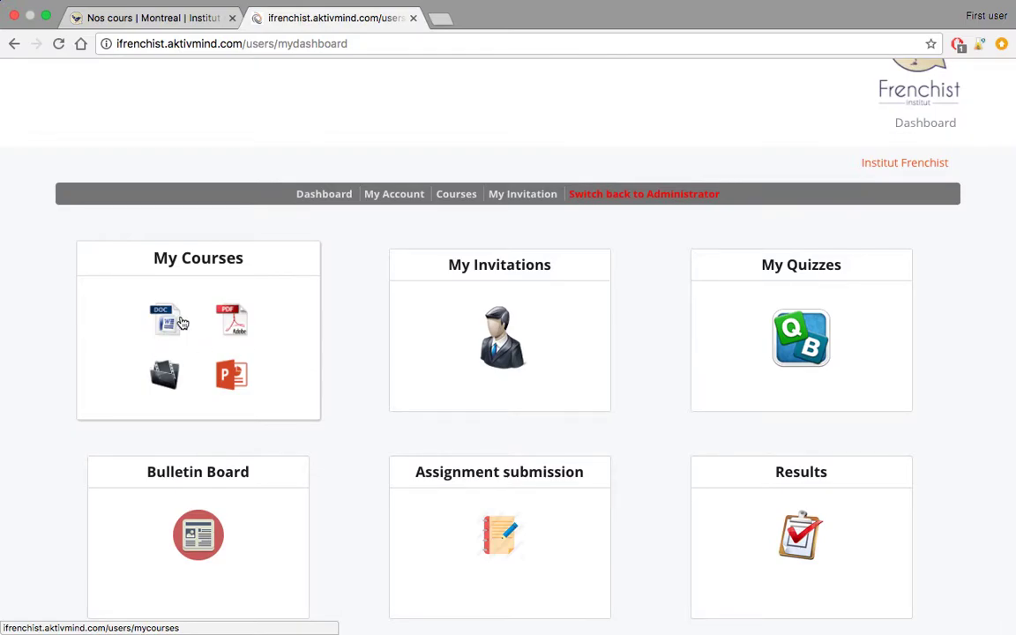
- Show Préparation-TEFAQ1-Compréhension Orale details in My Courses: Failed, 74.4%, 0% completed
click(181, 323)
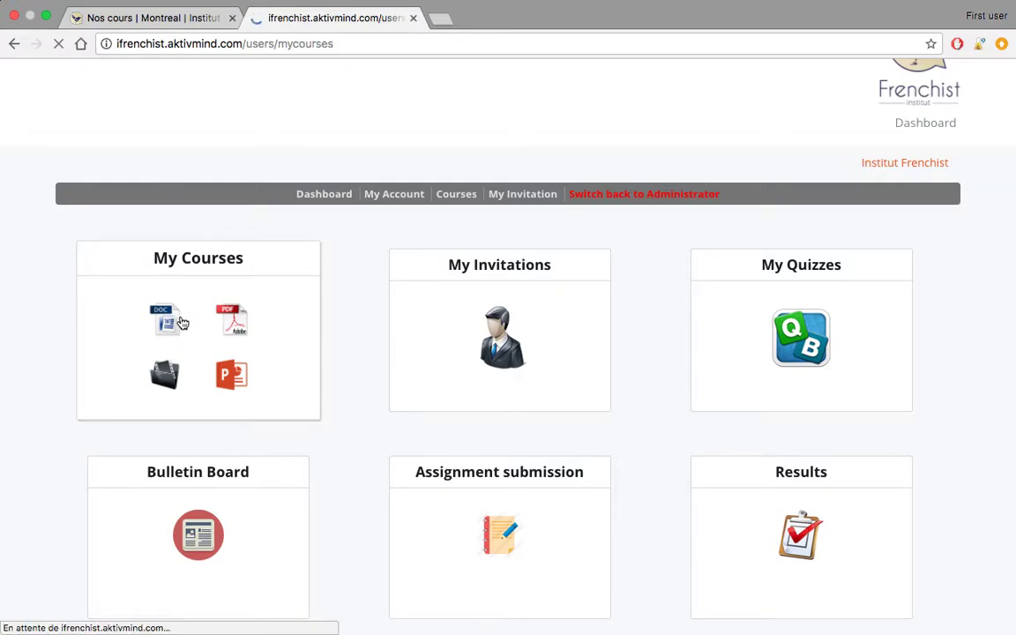
scroll(212, 282, down, 1)
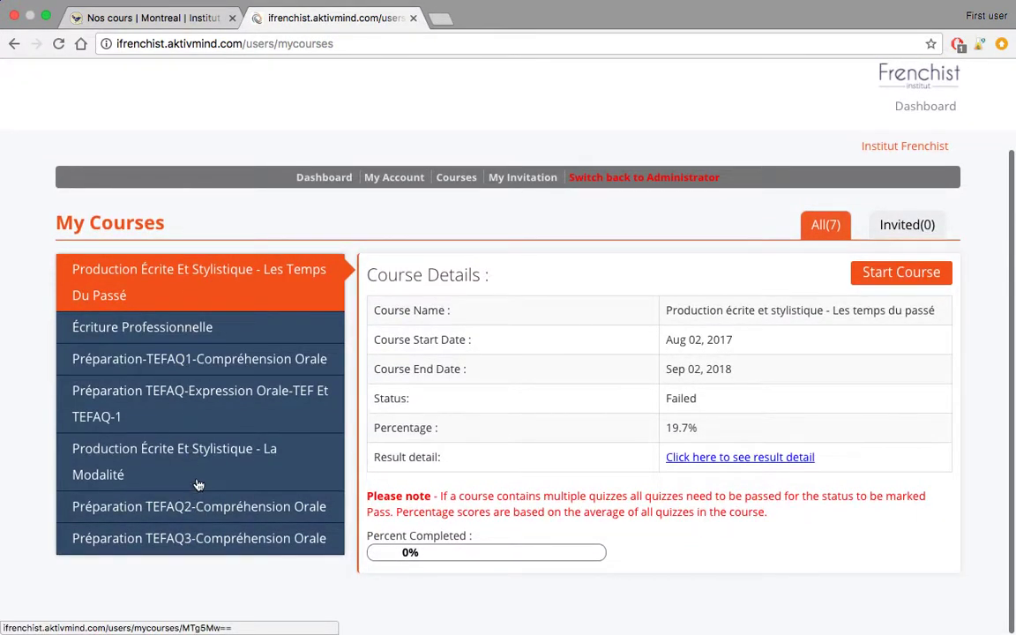
click(167, 405)
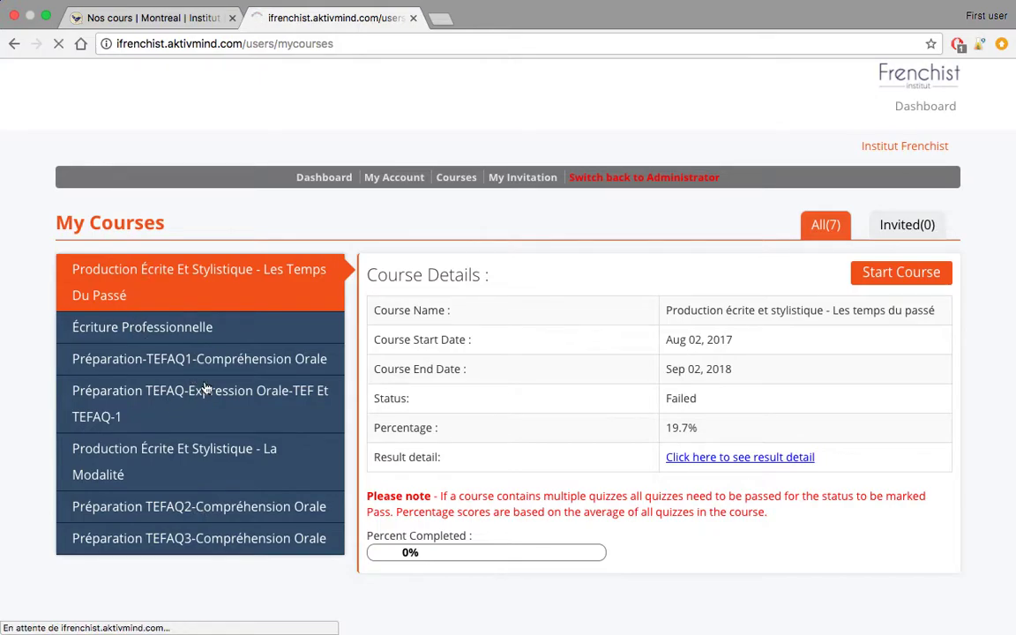
click(214, 364)
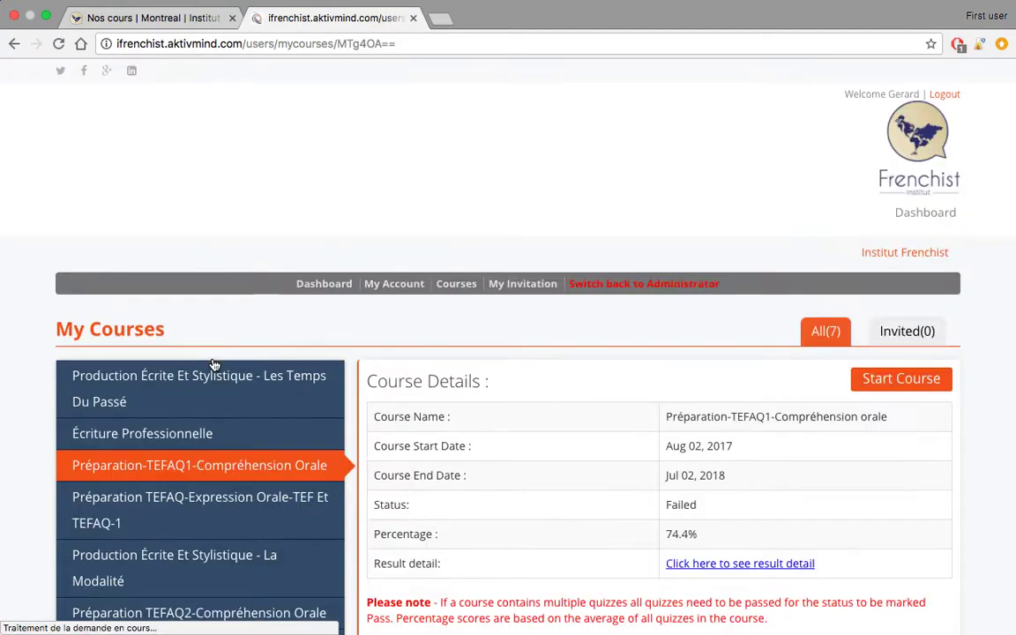
scroll(699, 254, down, 2)
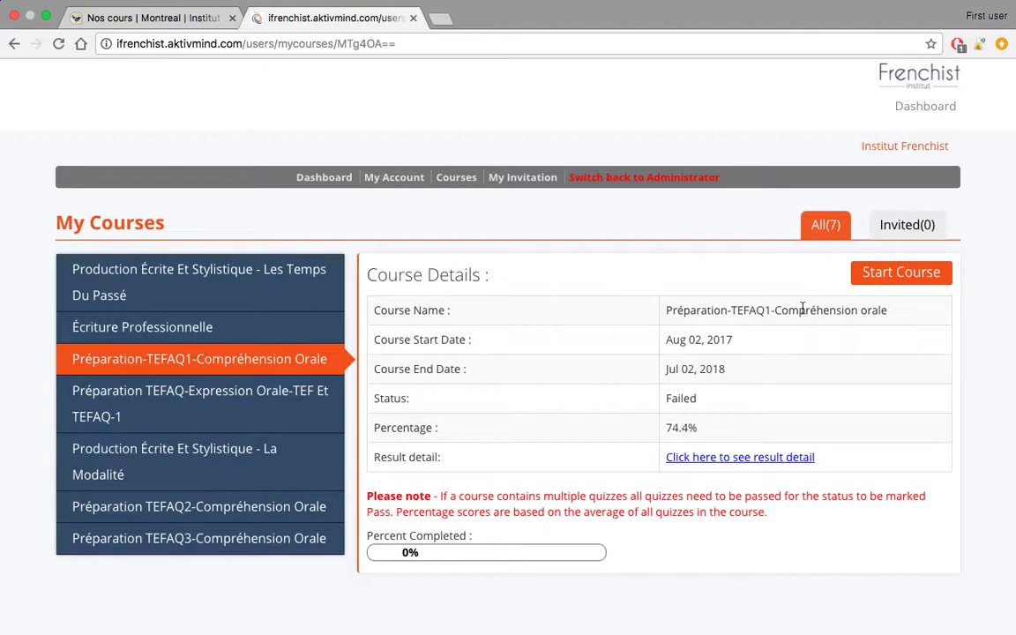
- Start the Préparation-TEFAQ1 course by submitting the student number, reaching the intro video
click(902, 274)
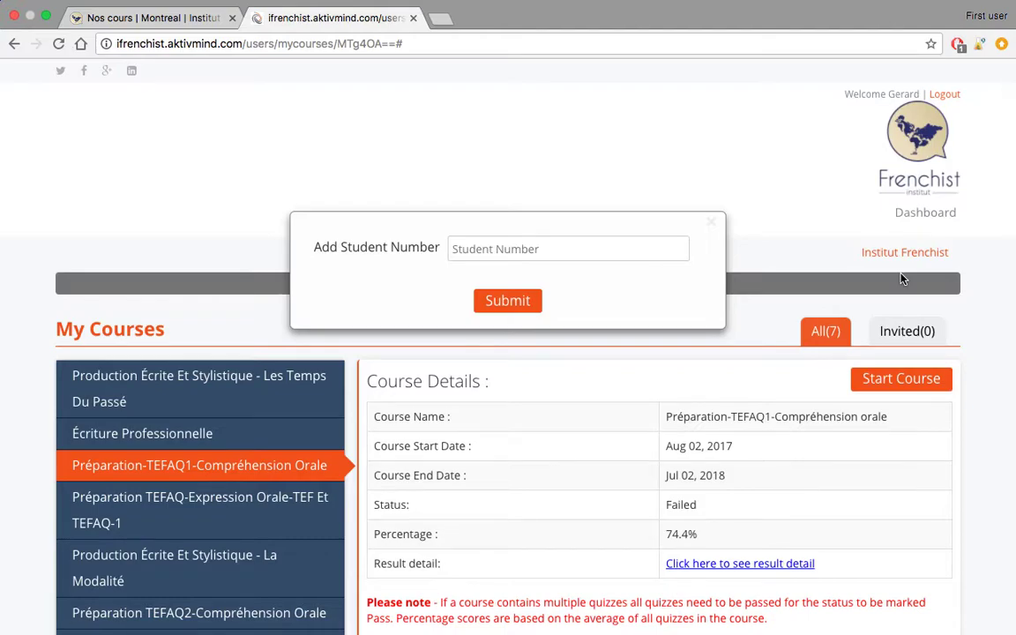
click(573, 247)
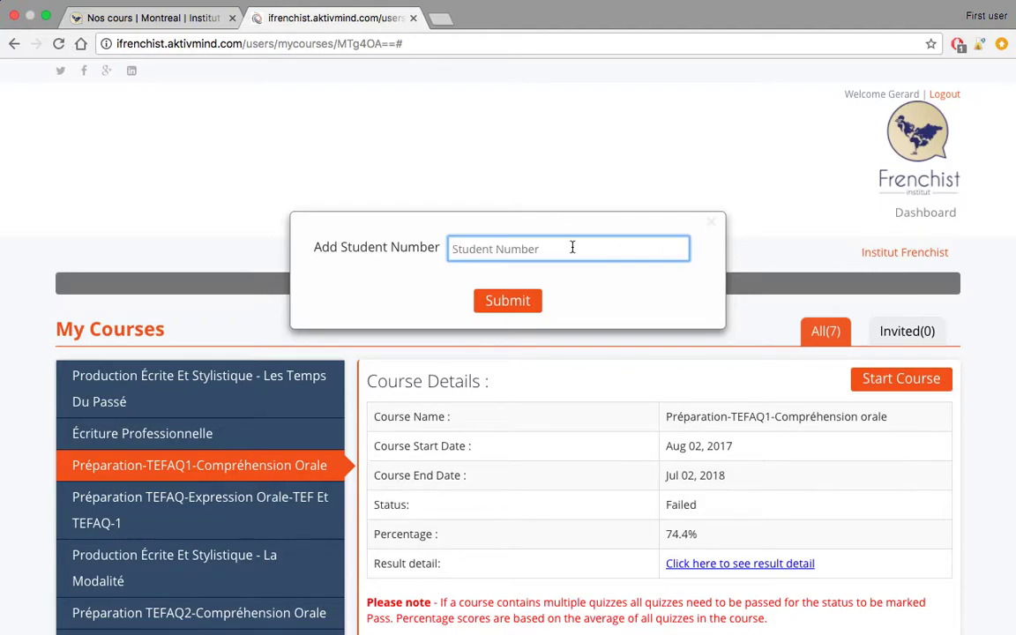
text(0001)
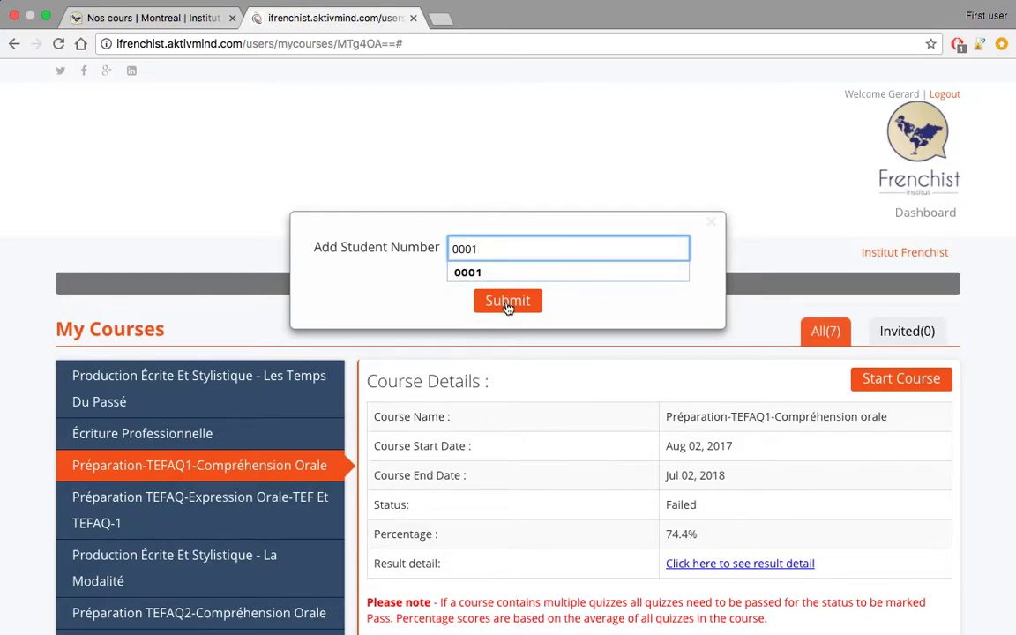
click(508, 303)
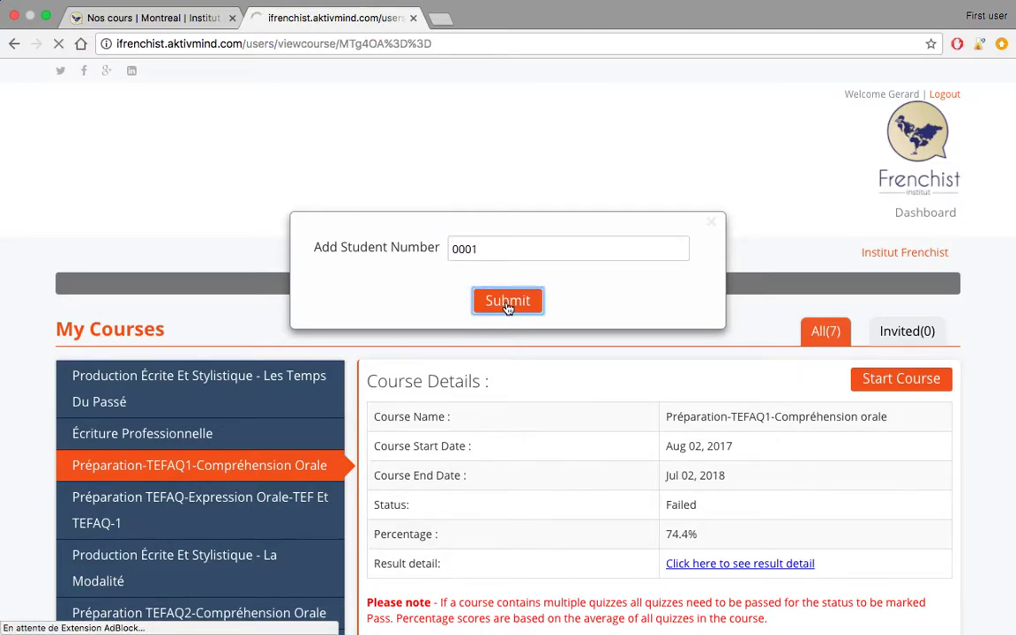
scroll(508, 308, down, 5)
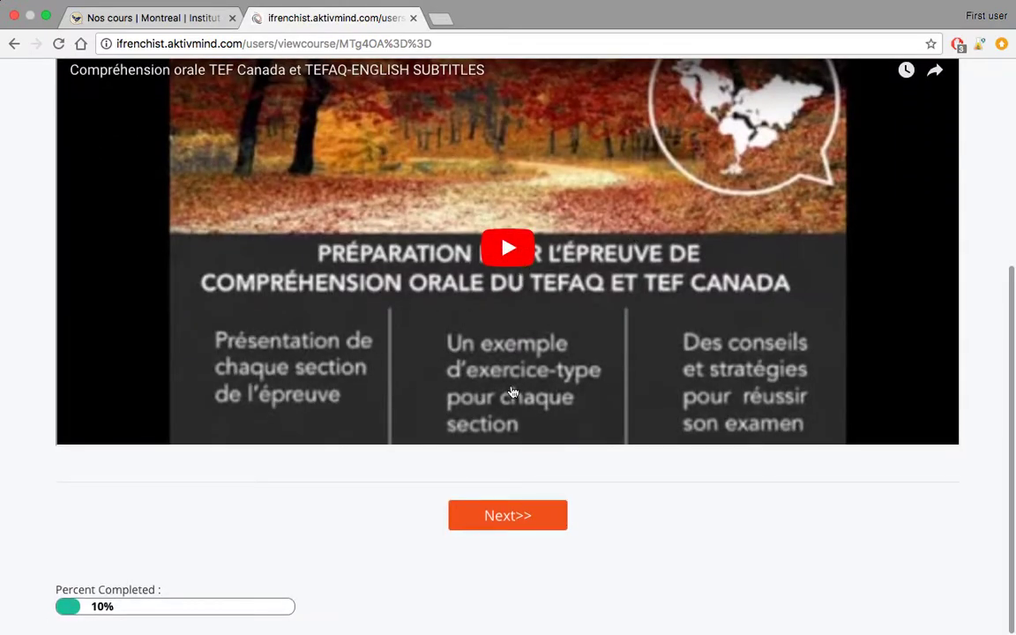
- Move past the intro video to the Section A : Description-1 quiz instructions
scroll(578, 378, down, 1)
scroll(579, 378, up, 1)
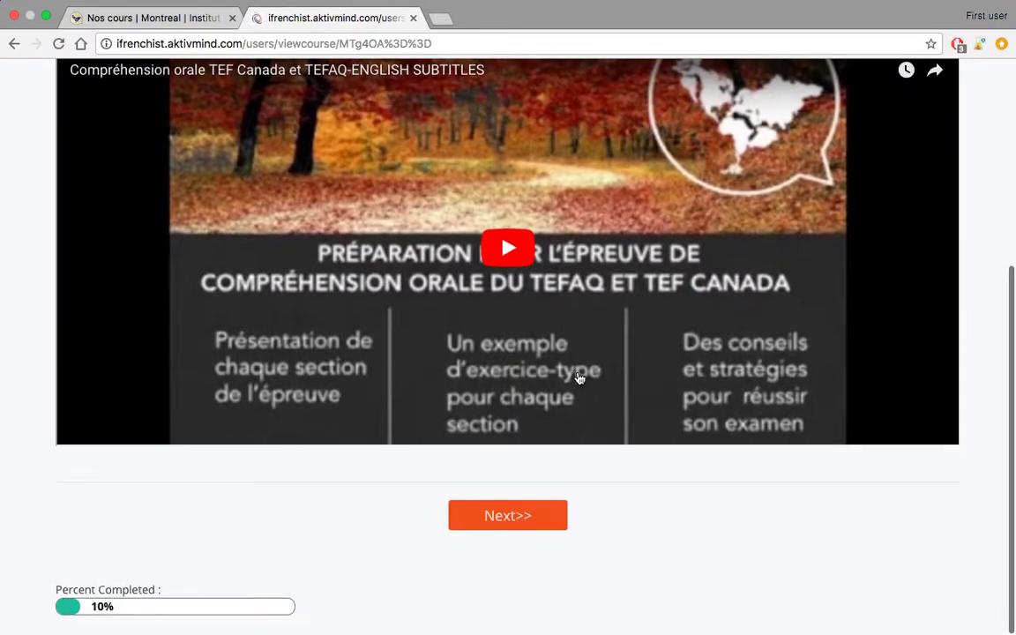
click(517, 517)
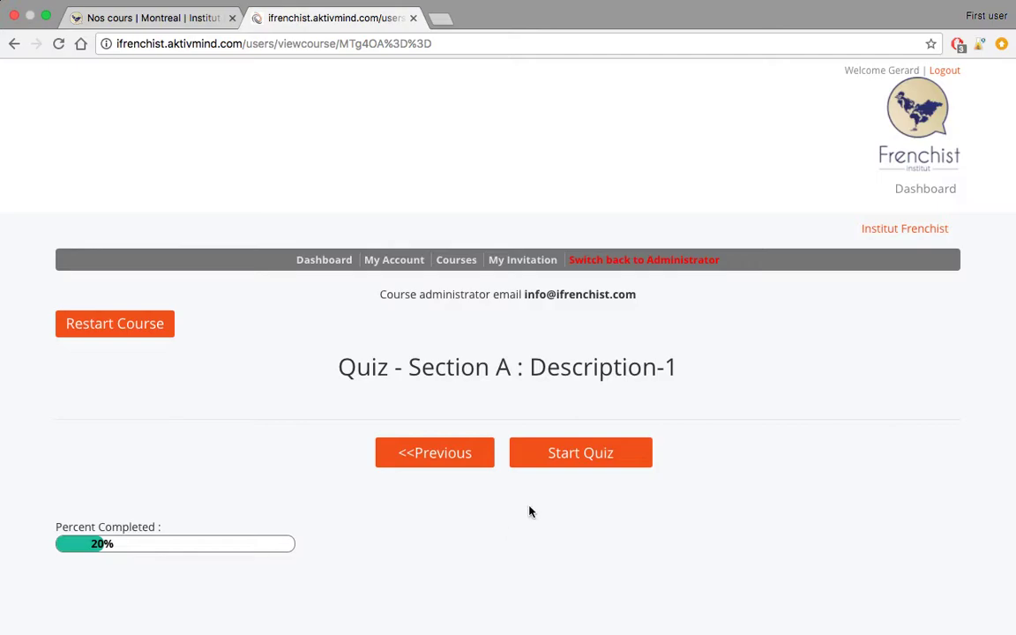
click(565, 459)
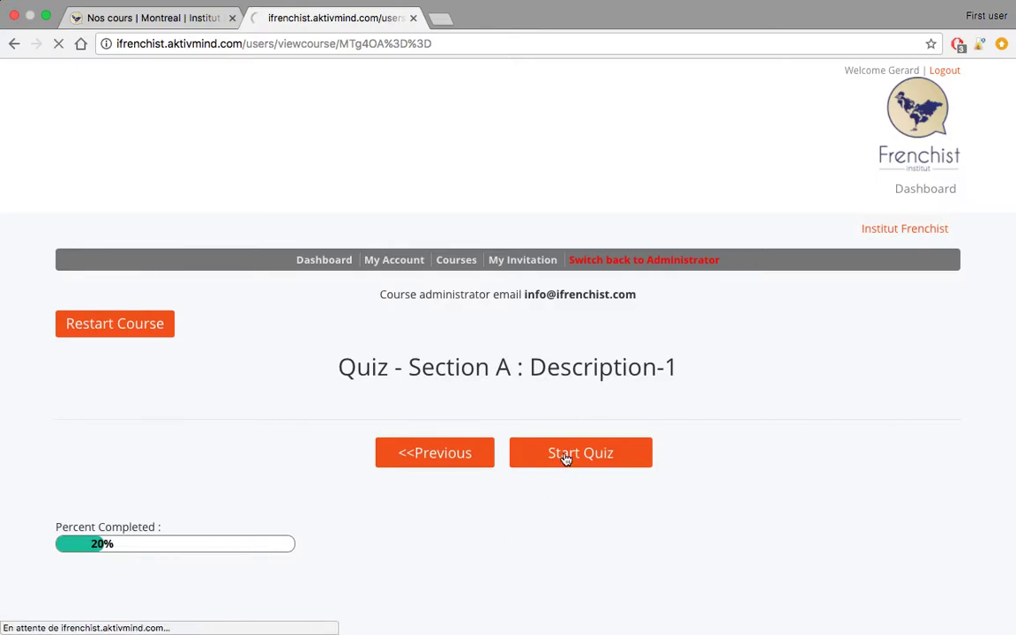
scroll(269, 413, down, 1)
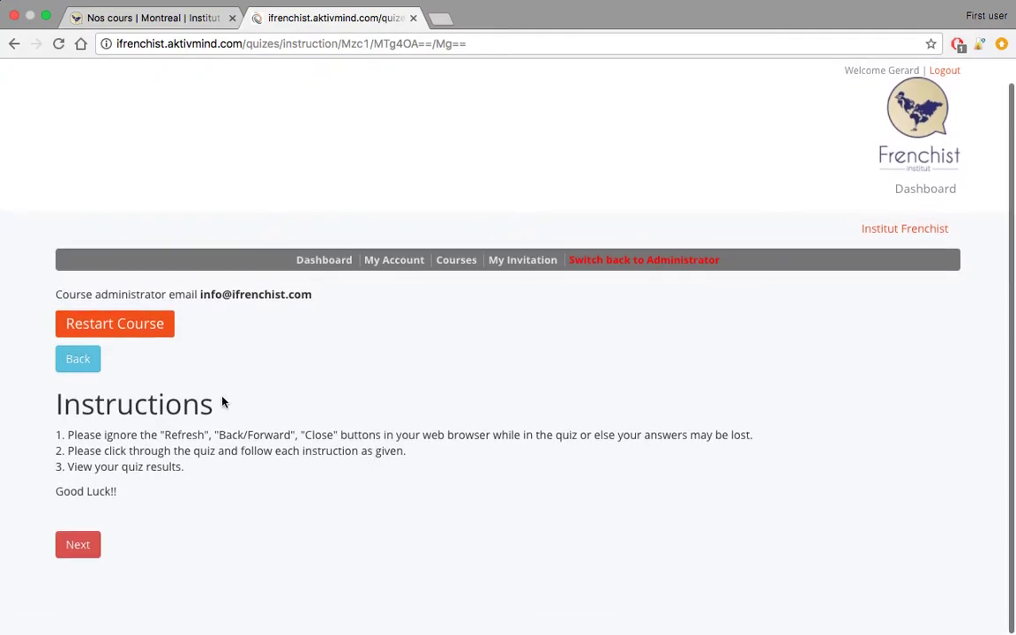
click(80, 547)
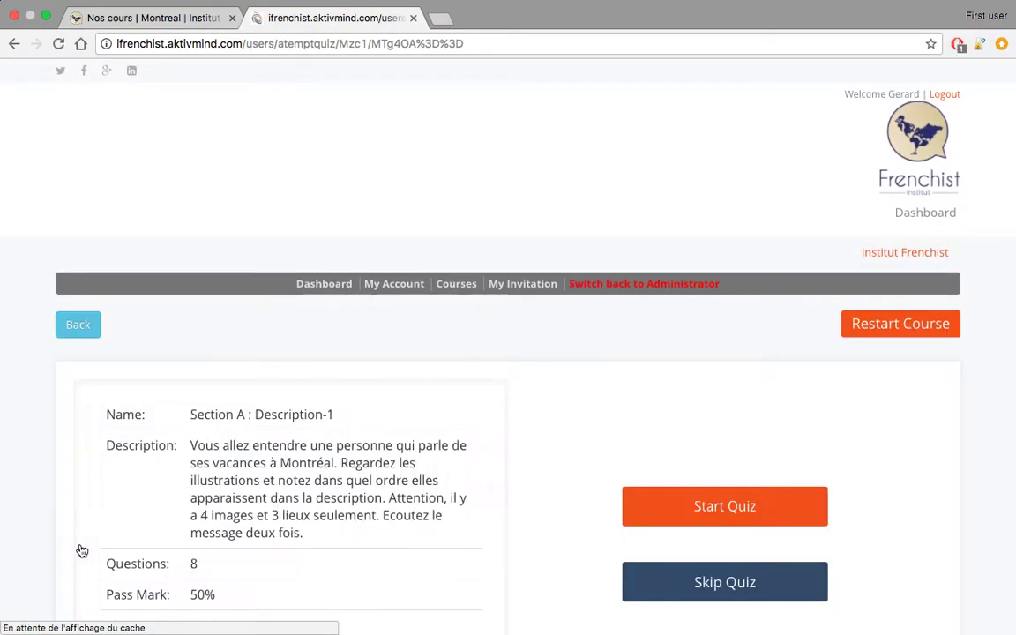
- Play and pause the listening clip, then start the quiz at Question 1 of 8
scroll(437, 439, down, 3)
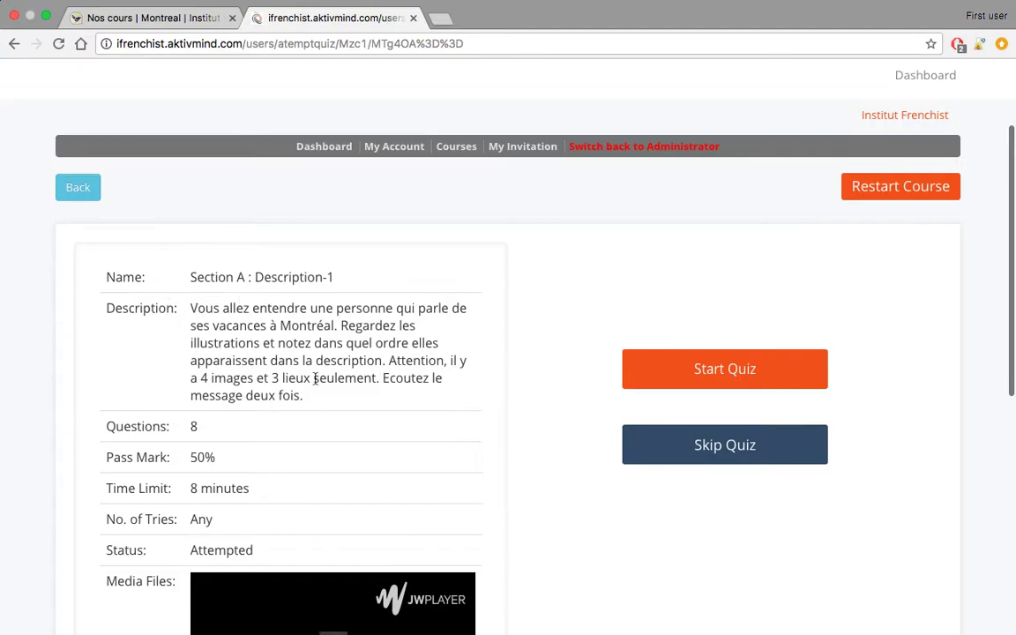
scroll(389, 412, down, 5)
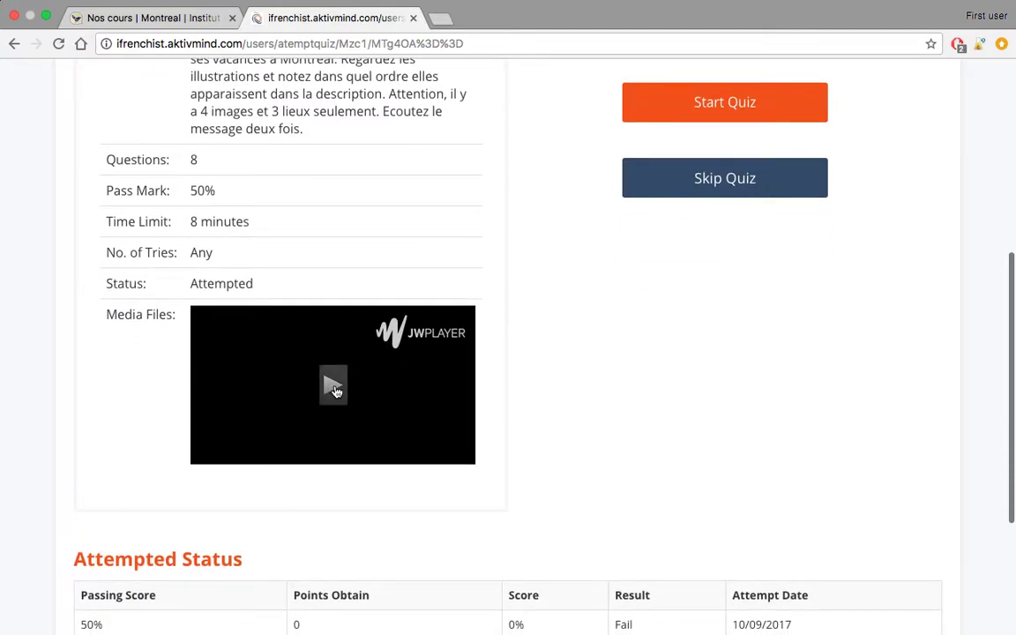
click(335, 391)
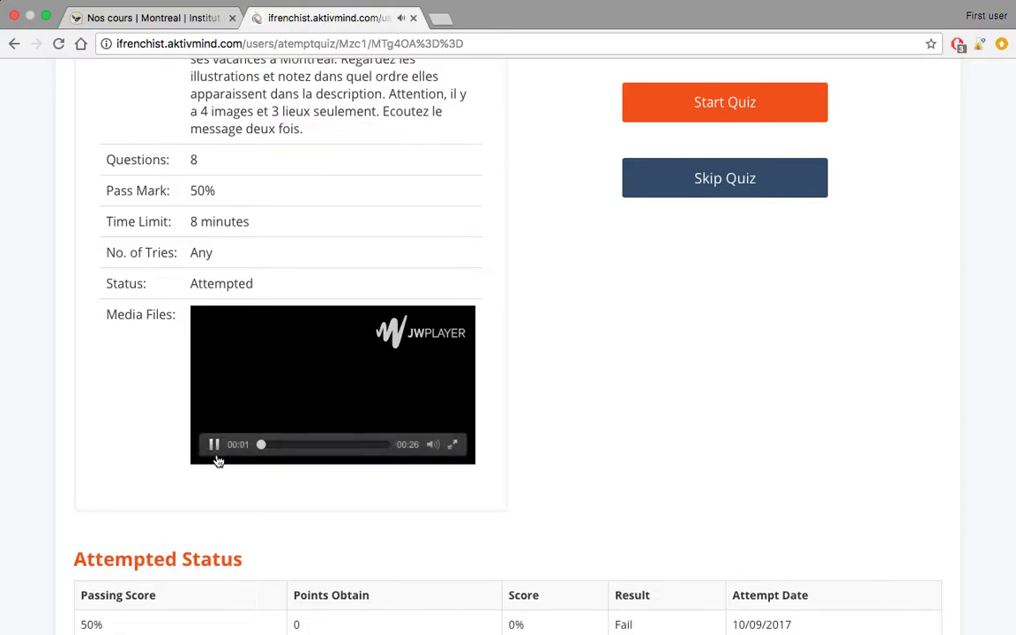
click(213, 446)
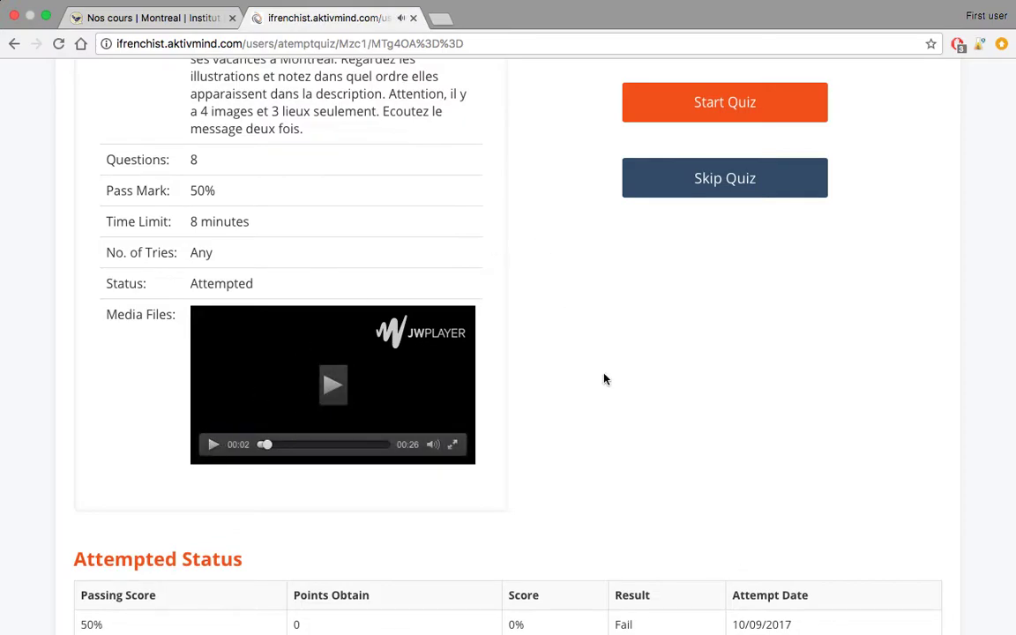
scroll(605, 380, up, 1)
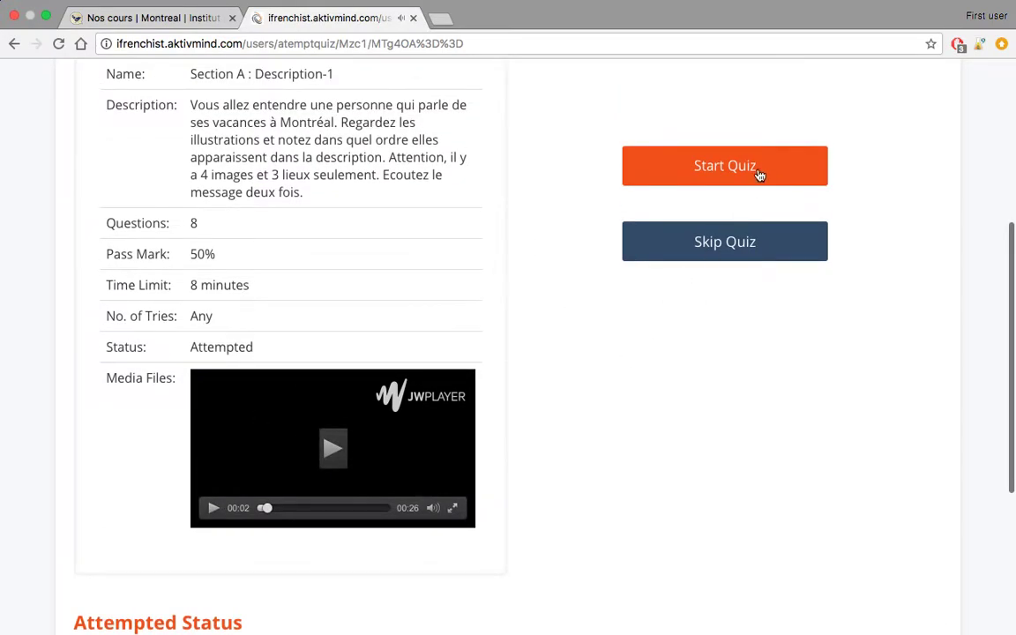
click(757, 170)
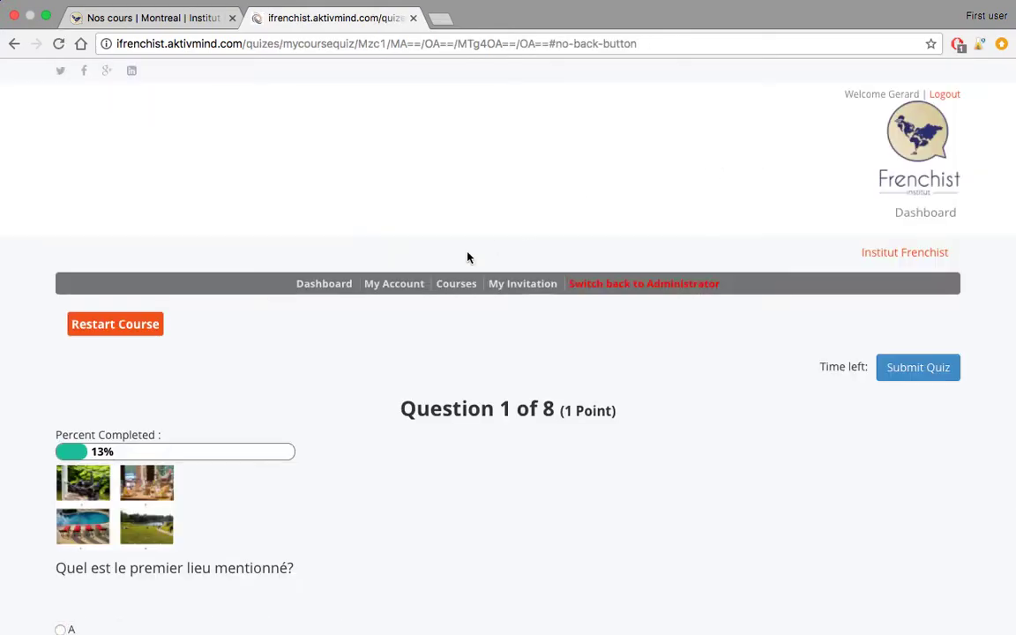
- View the four answer photos full size, then submit answer A for the first question
scroll(397, 325, down, 2)
scroll(396, 325, down, 2)
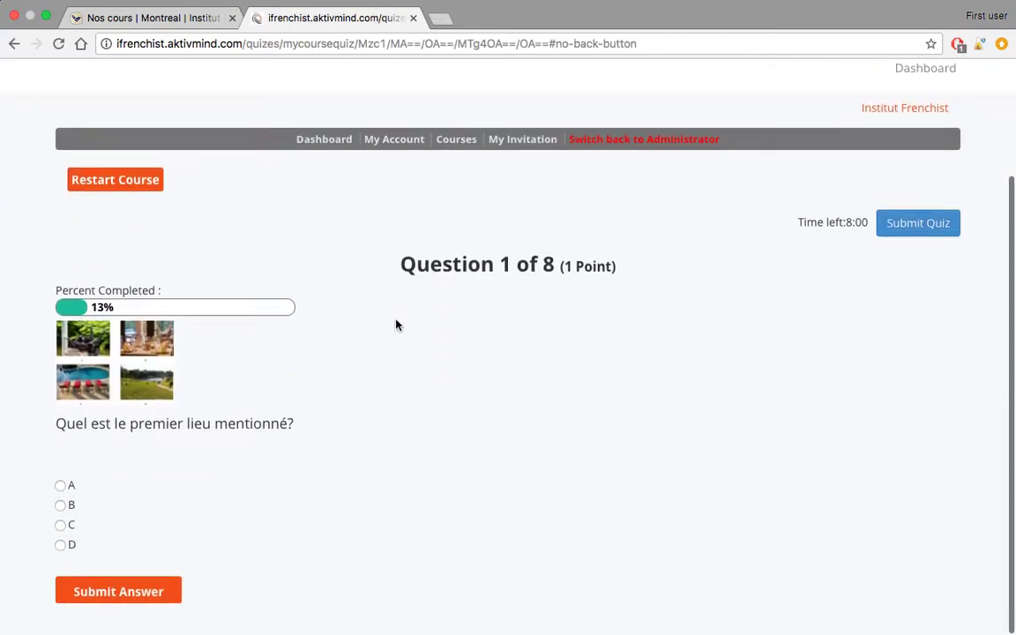
click(118, 368)
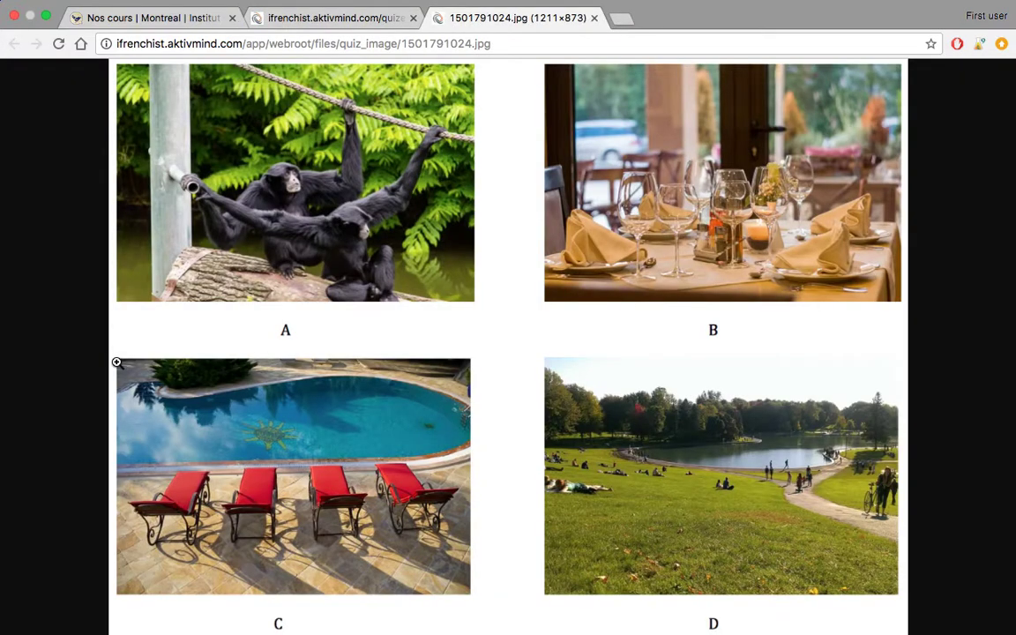
click(594, 17)
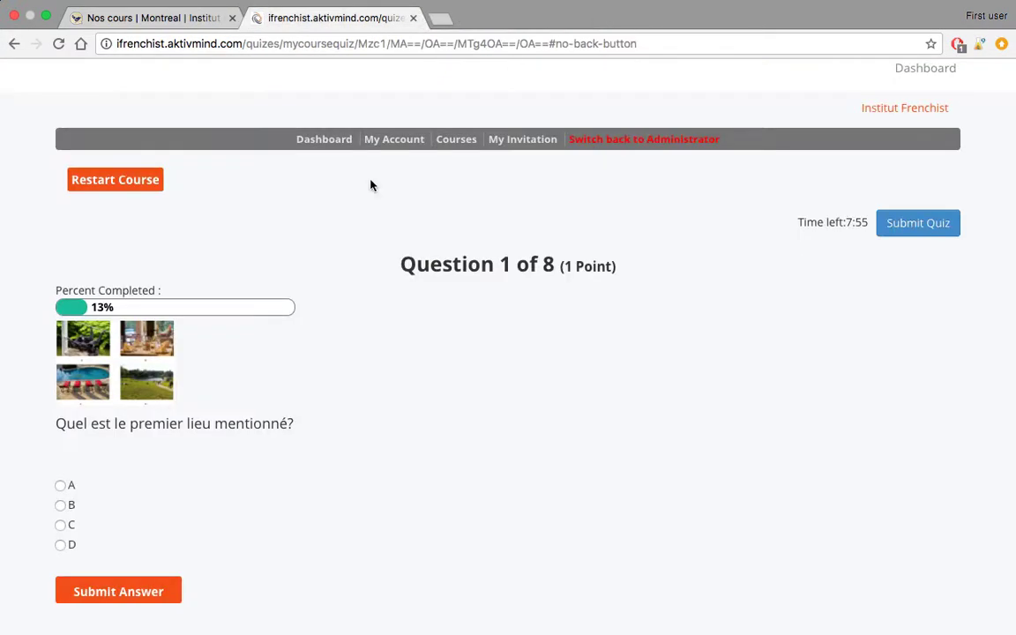
click(60, 486)
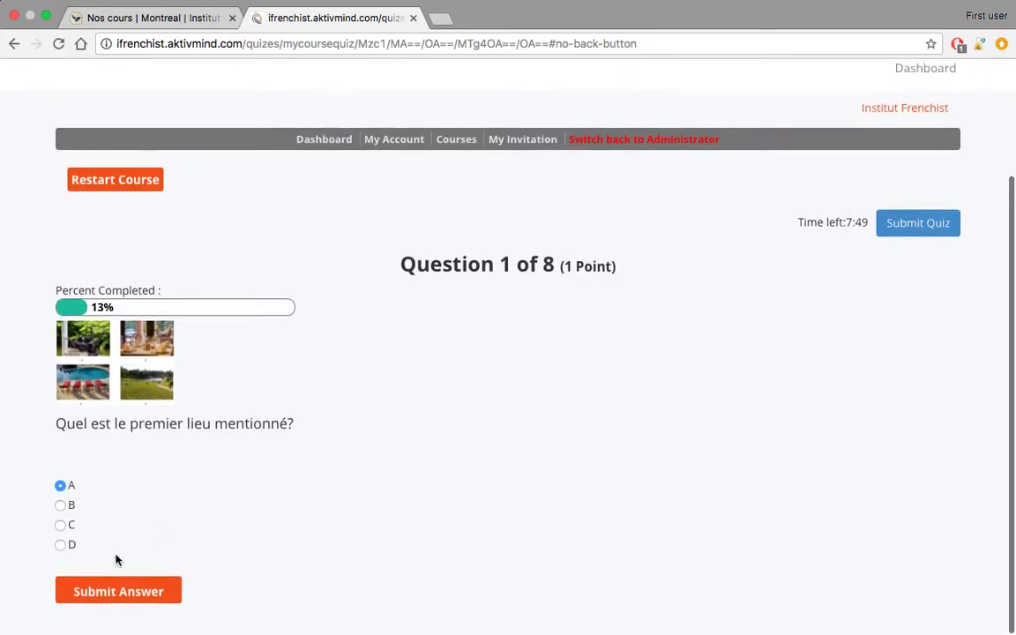
click(112, 596)
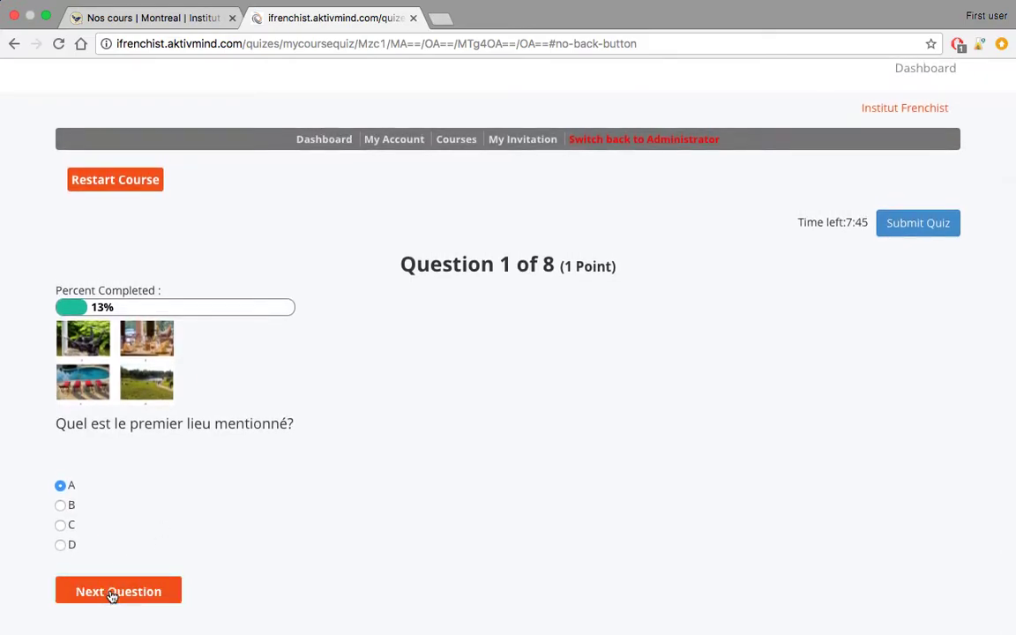
- Advance to Question 2 of 8, note its (1 Point) value, and return to the dashboard
click(112, 593)
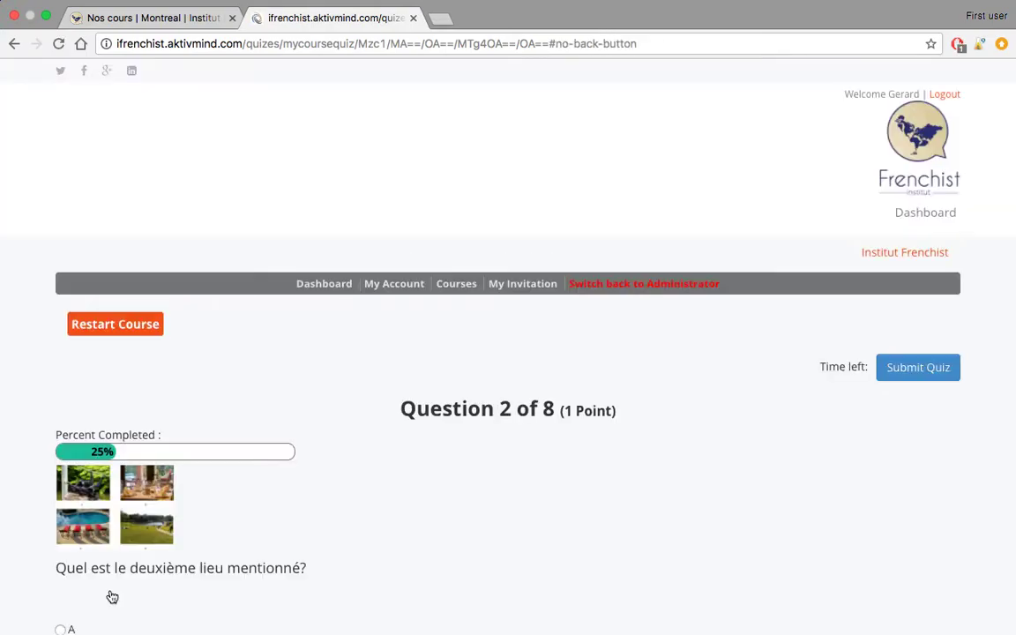
scroll(325, 499, down, 3)
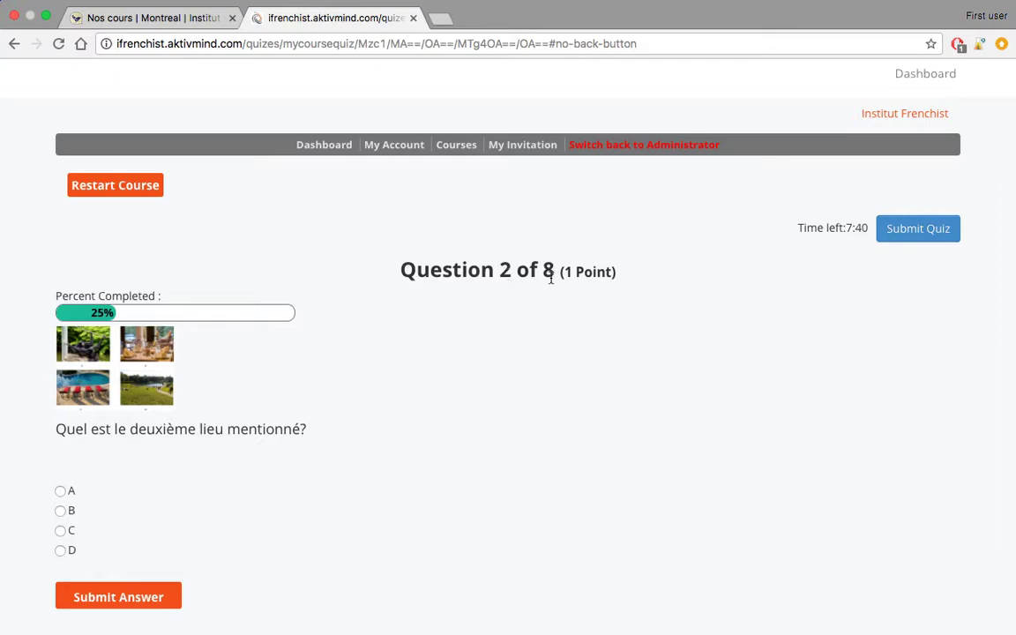
drag(559, 276, 619, 279)
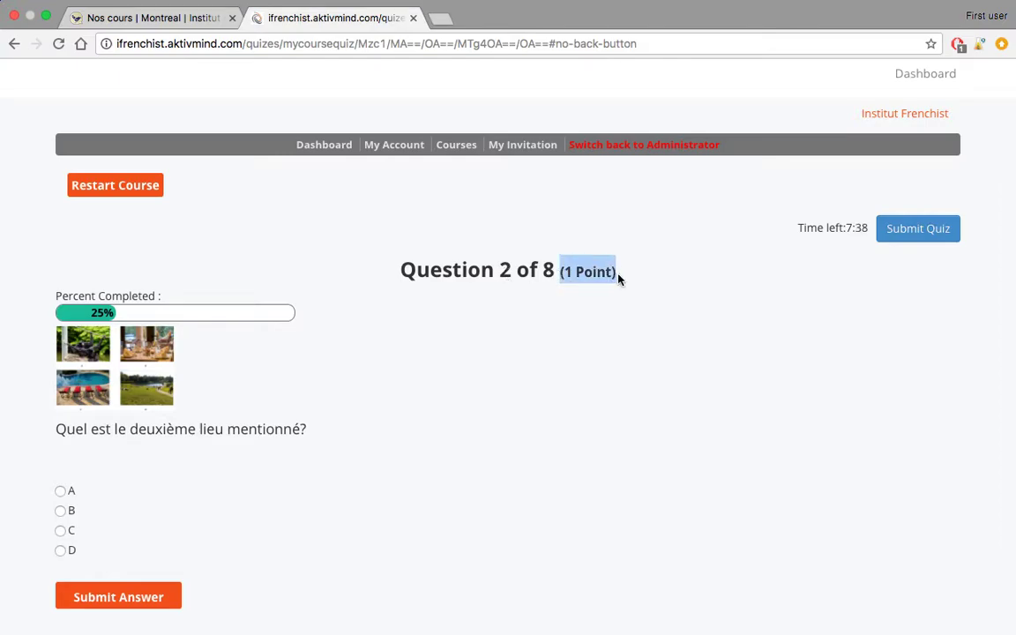
click(616, 328)
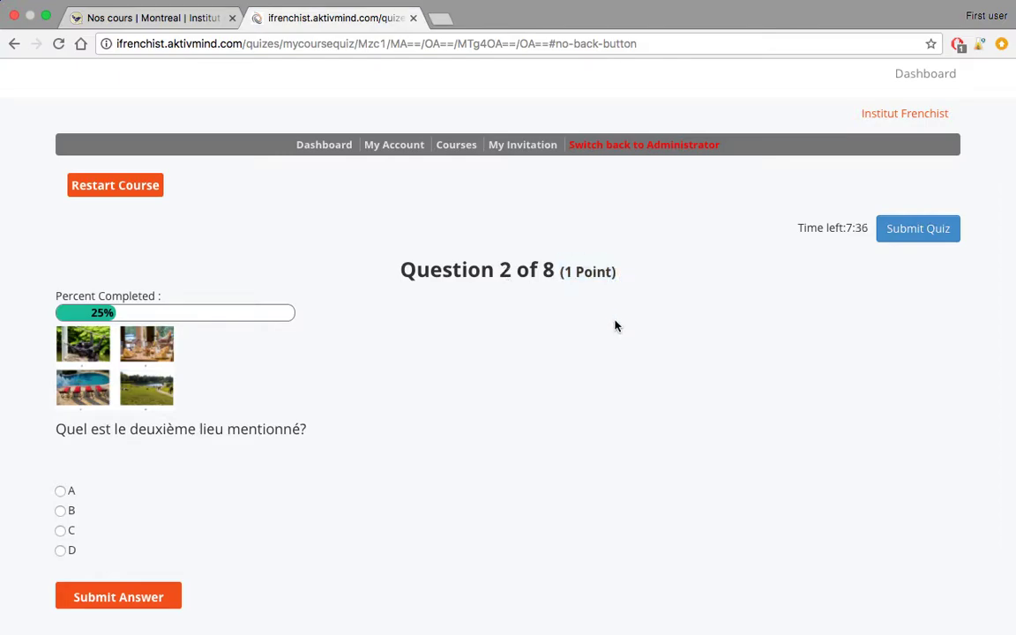
scroll(608, 230, up, 3)
click(324, 280)
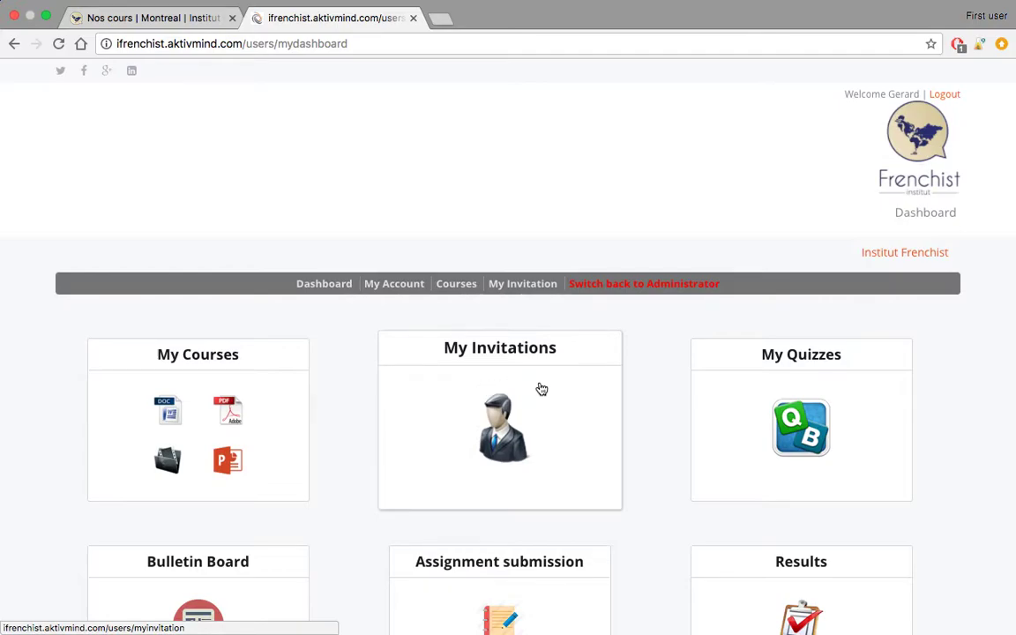
click(749, 403)
scroll(672, 357, down, 1)
scroll(673, 357, down, 4)
scroll(383, 497, down, 5)
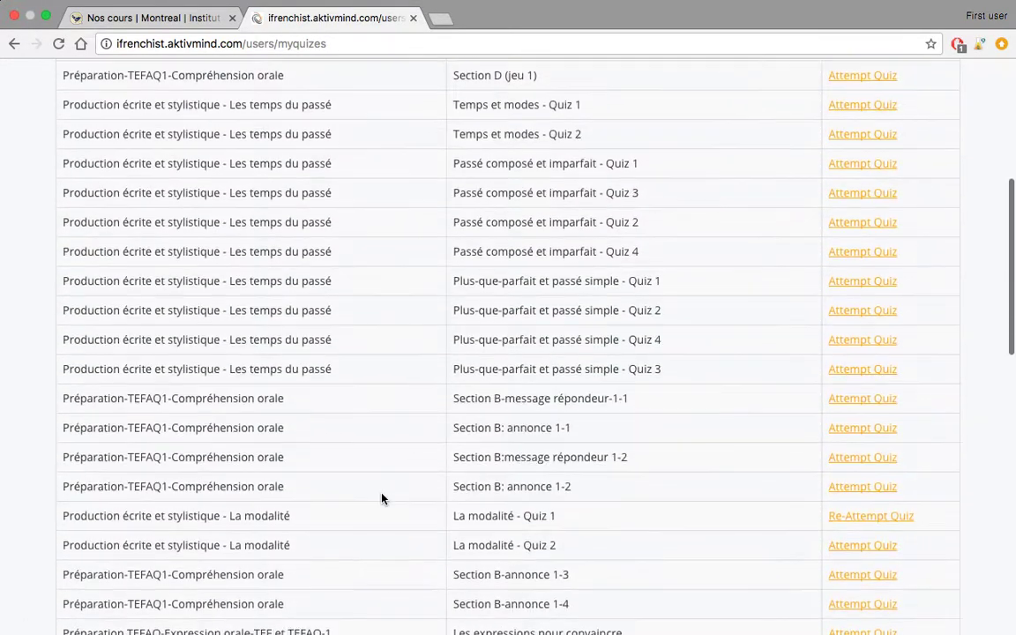
scroll(382, 498, up, 5)
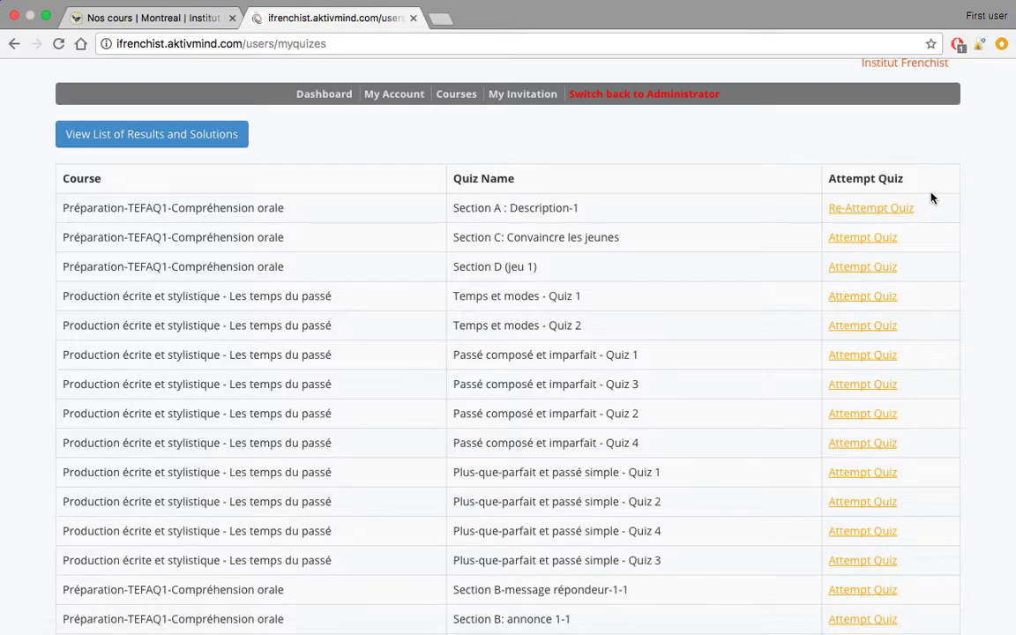
scroll(924, 203, up, 1)
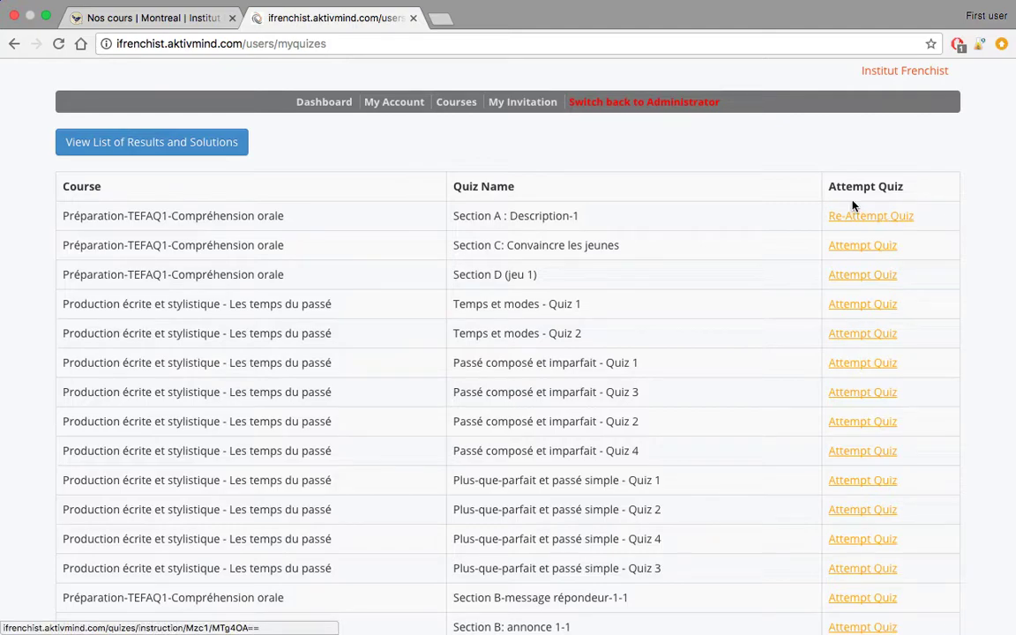
scroll(850, 176, up, 5)
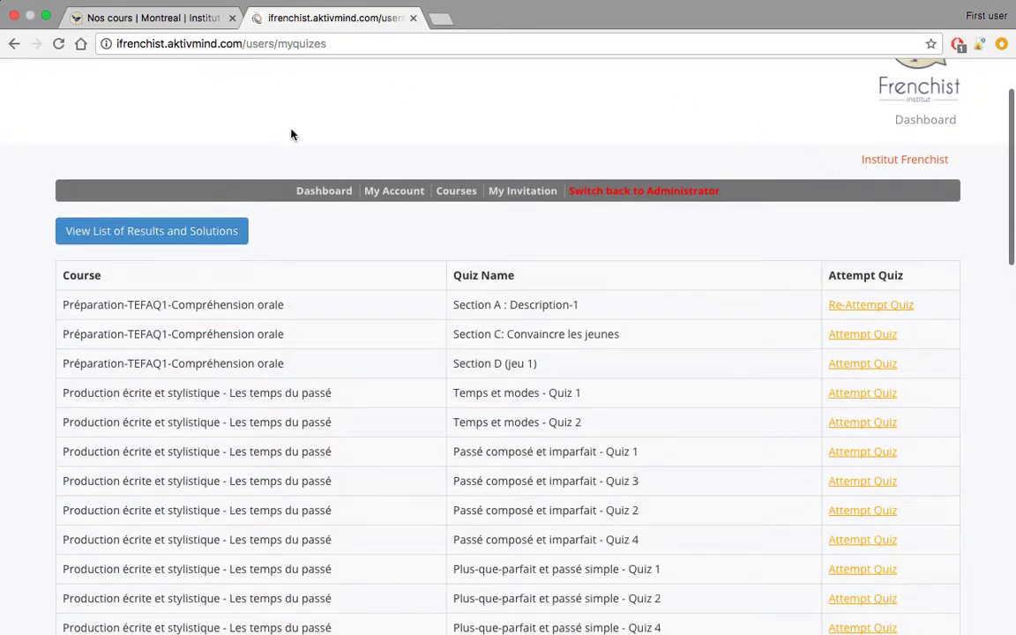
click(324, 191)
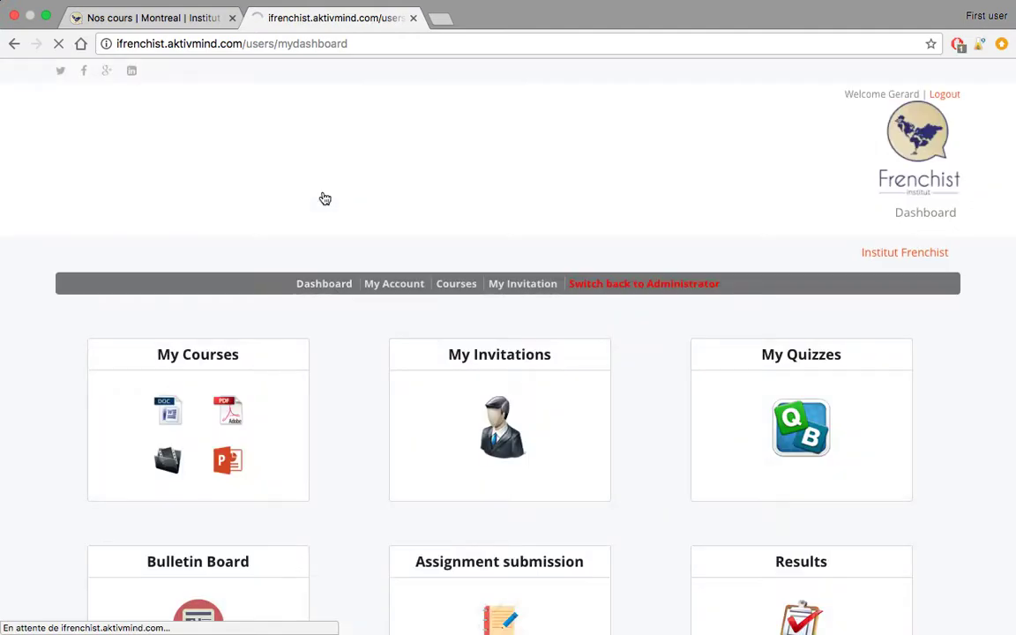
- Open the Assignment submission tile to list the existing assignment 'enter'
scroll(499, 223, down, 3)
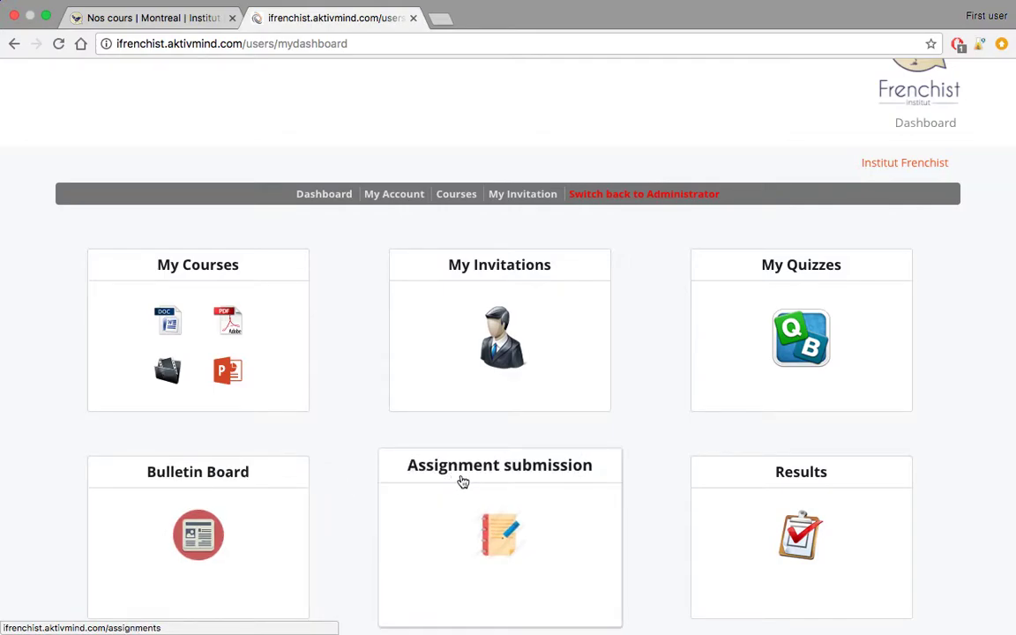
click(495, 492)
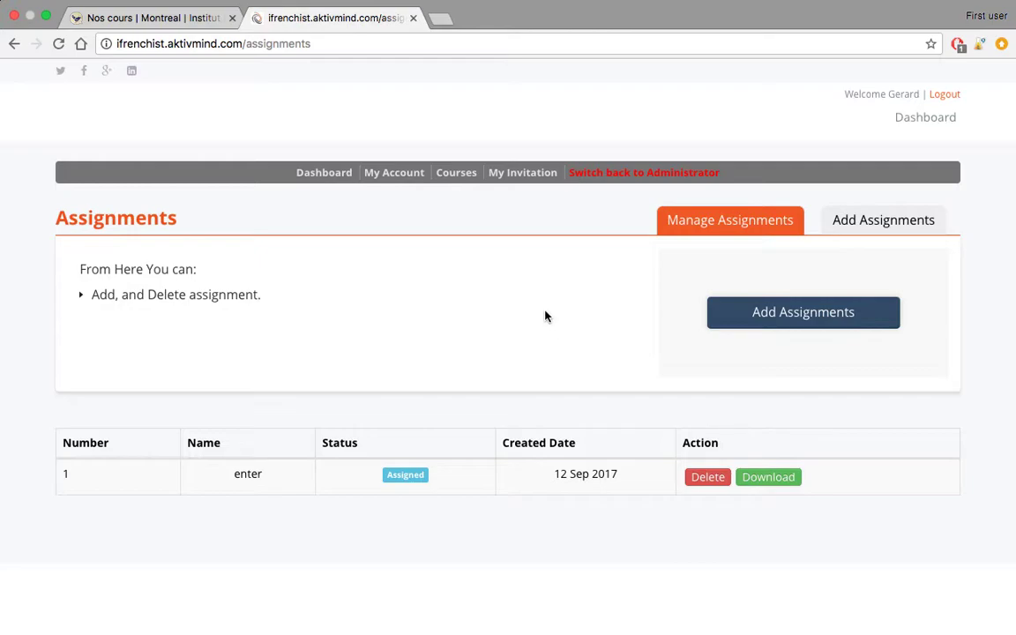
- Start a new assignment and fill its name with the first suggestion after typing 'L'
click(786, 315)
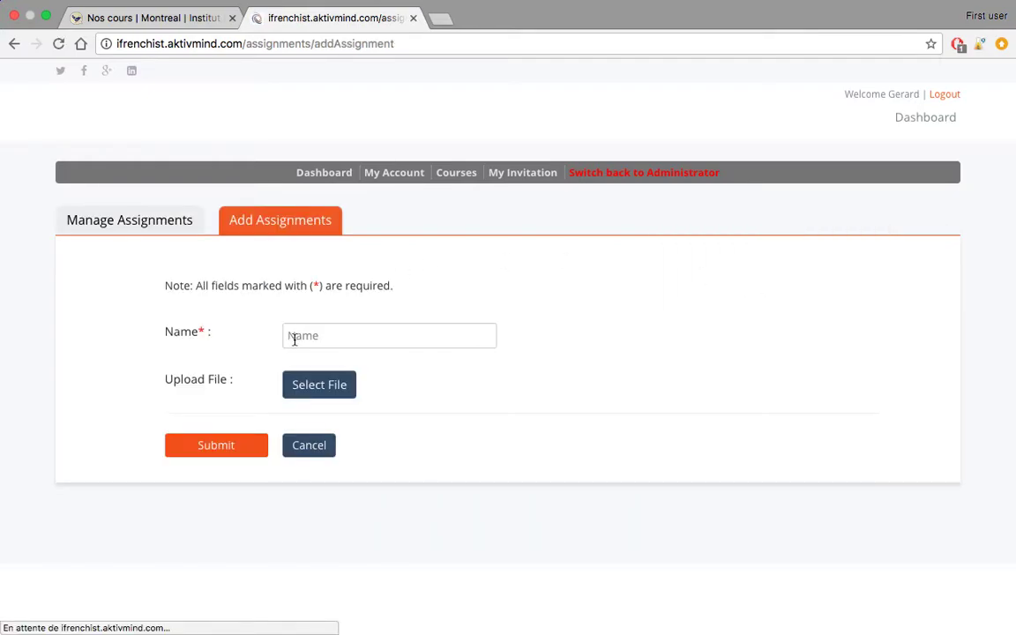
click(300, 336)
text(L)
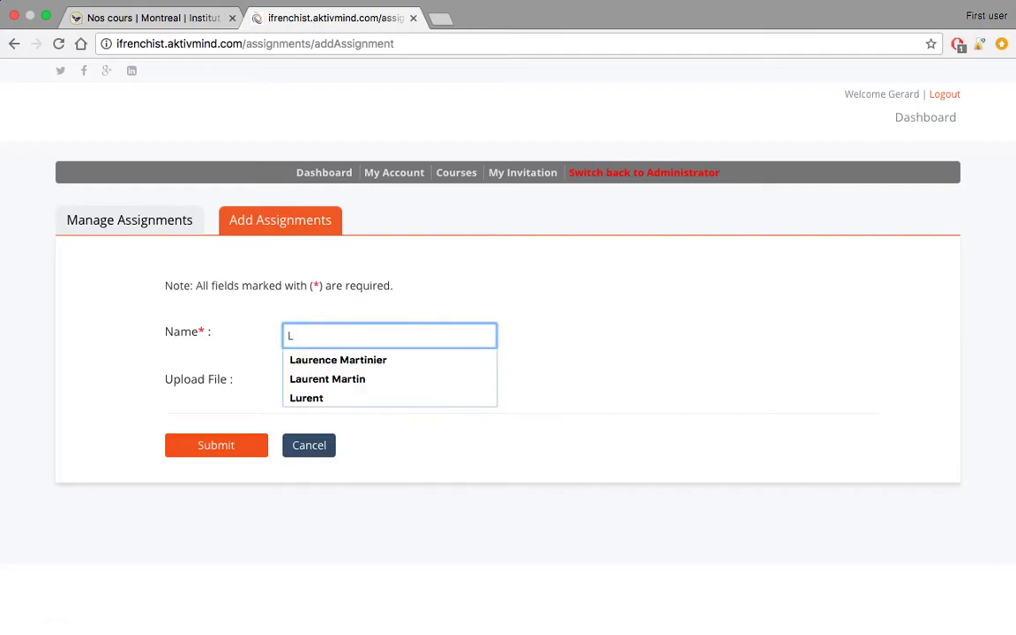
click(292, 361)
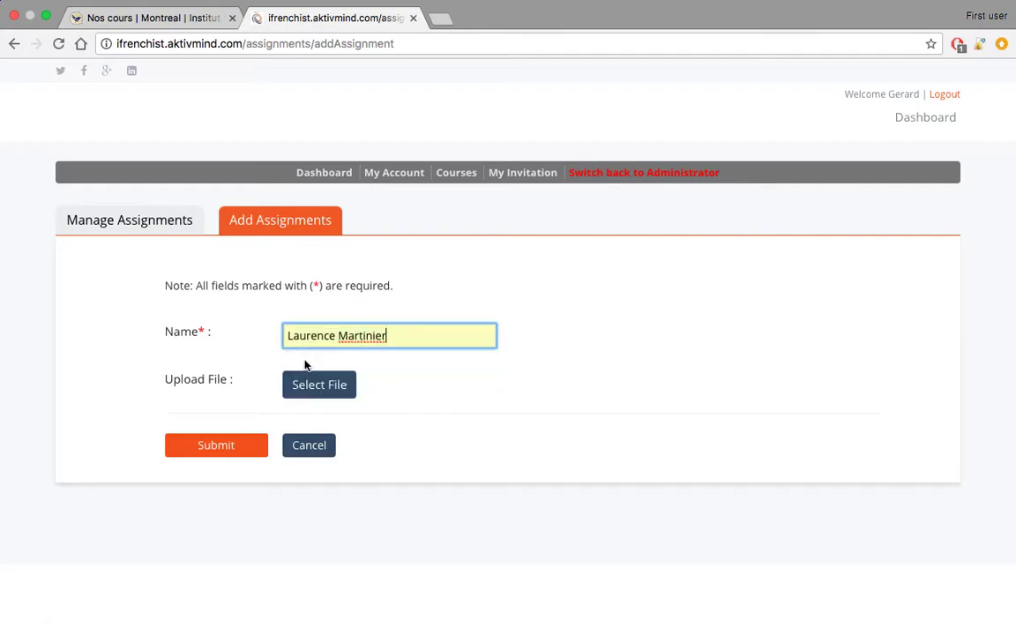
- Upload CarteRP1.jpg from the Divers folder through the Filestack file picker
click(311, 388)
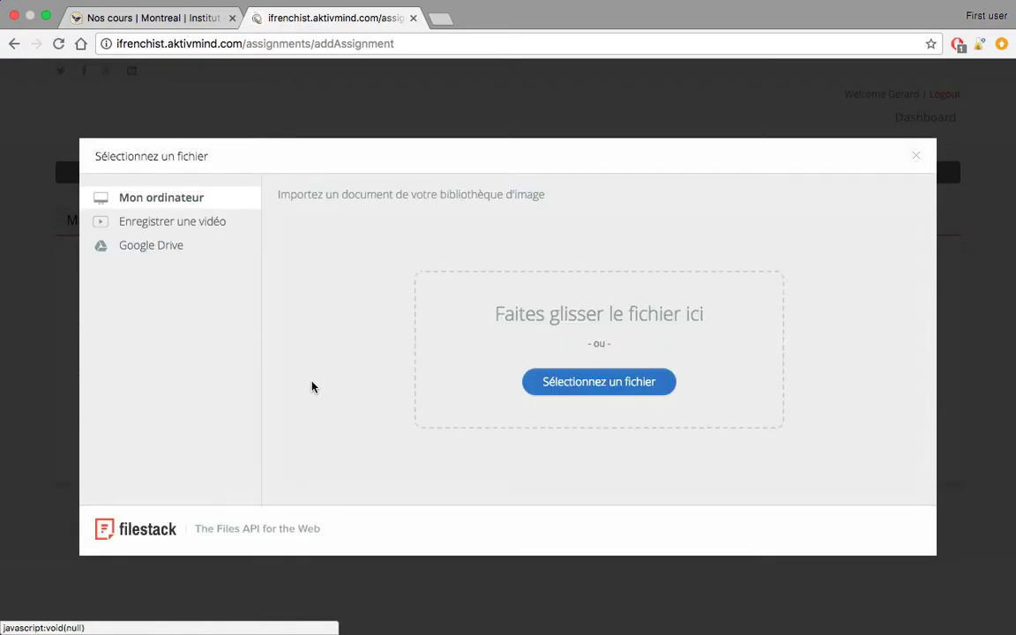
click(604, 386)
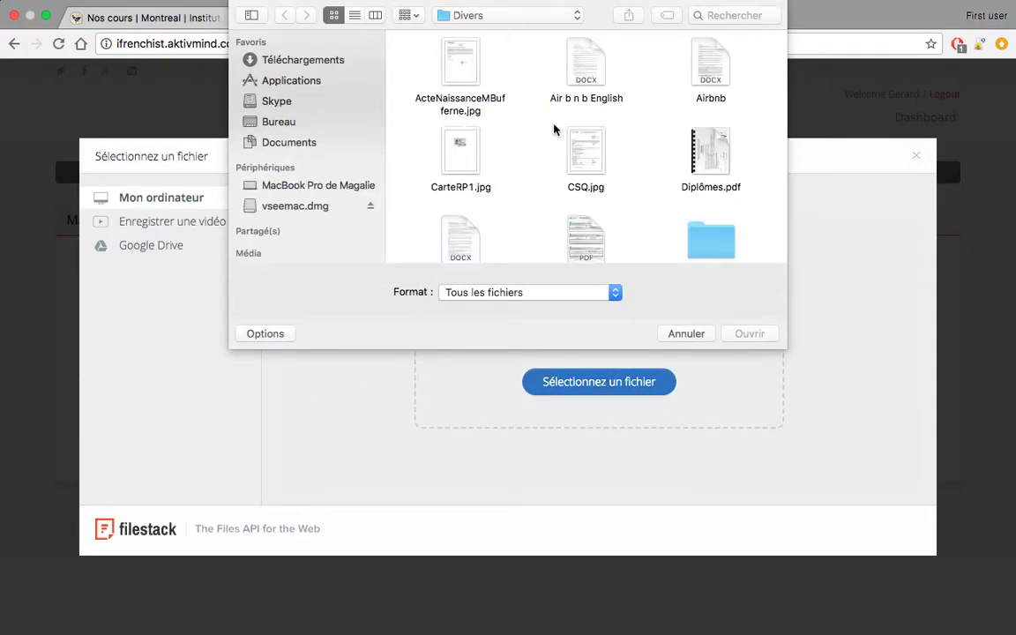
scroll(554, 130, down, 3)
scroll(554, 130, down, 1)
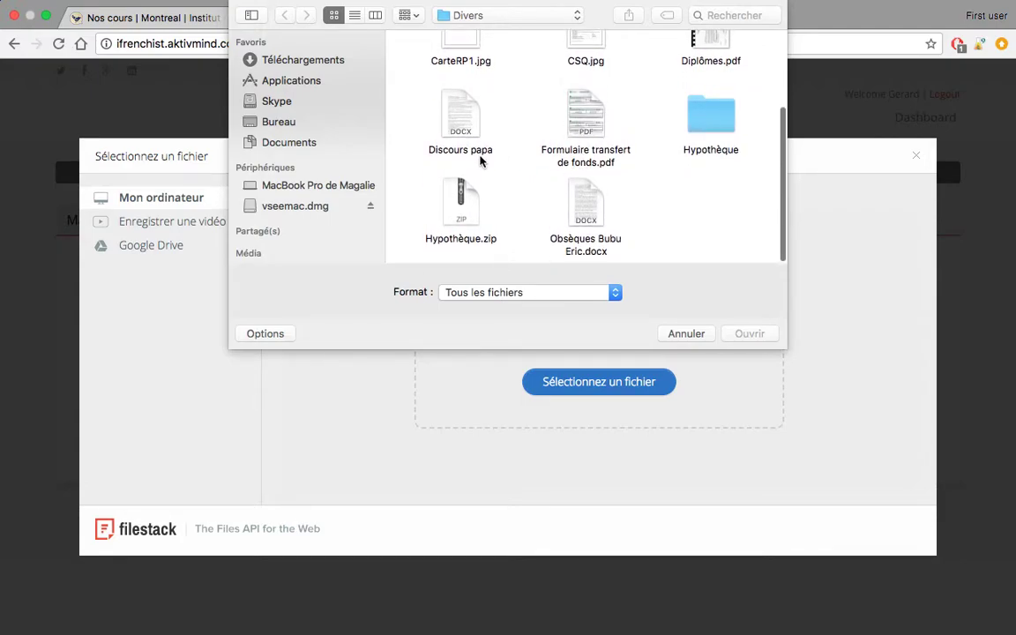
scroll(458, 137, up, 4)
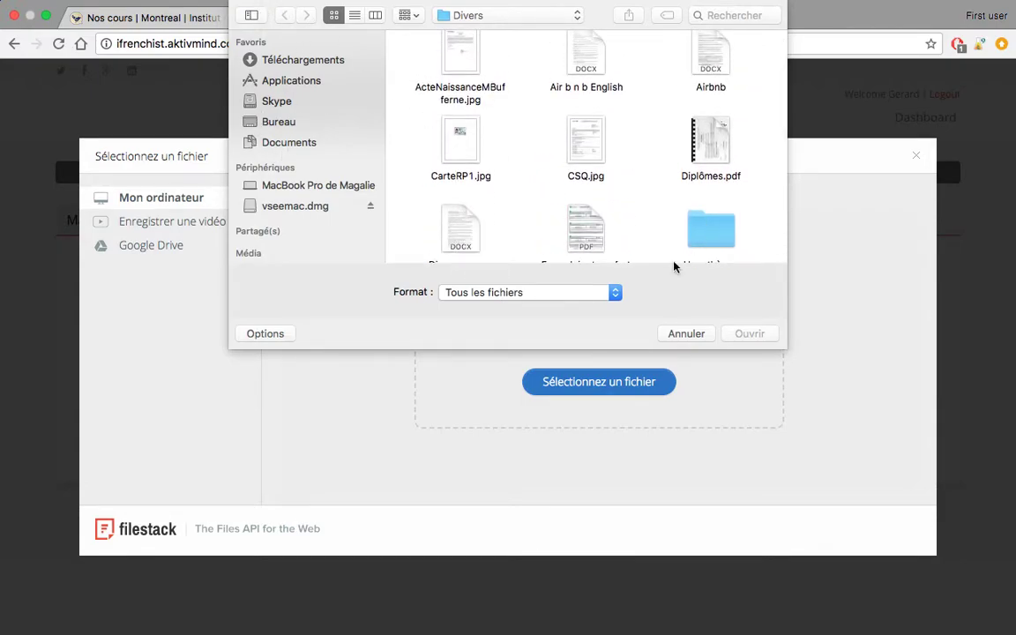
double_click(462, 140)
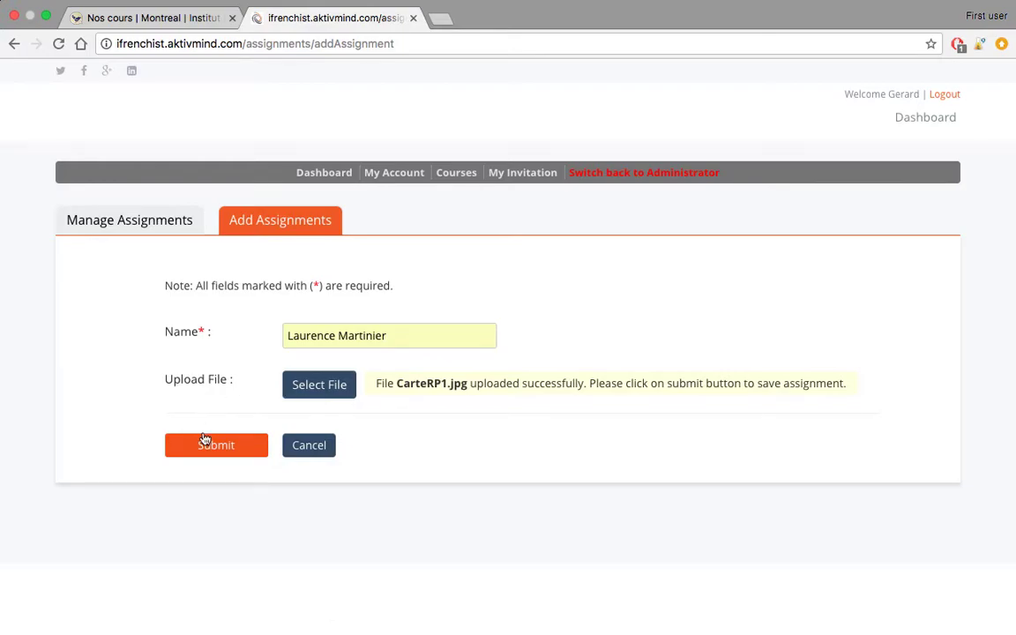
- Submit the CarteRP1.jpg assignment, delete it from row 2 with OK, and go back to the dashboard
click(216, 445)
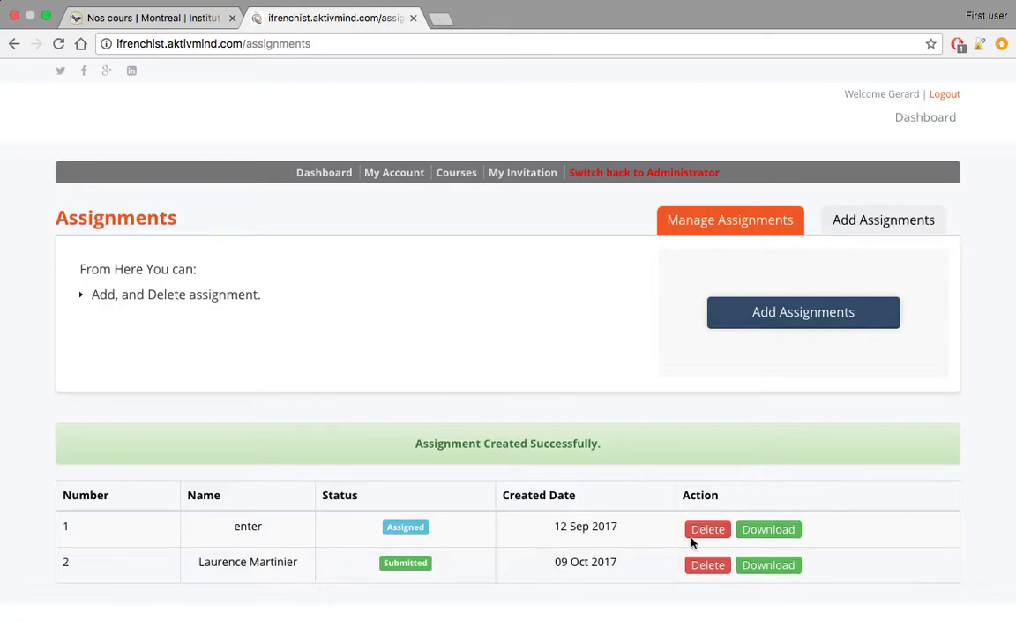
click(708, 565)
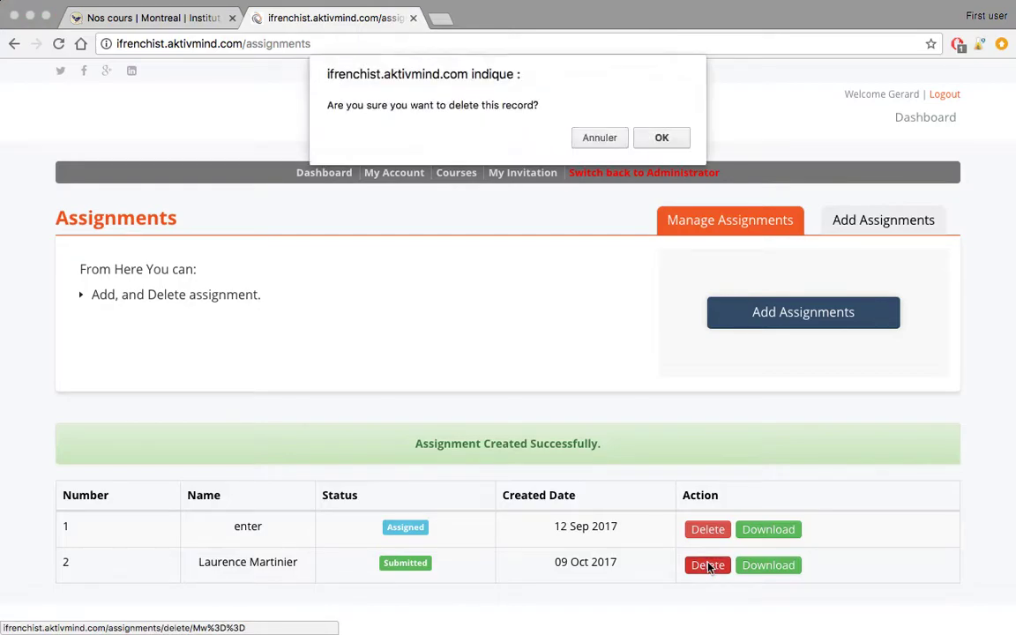
click(652, 136)
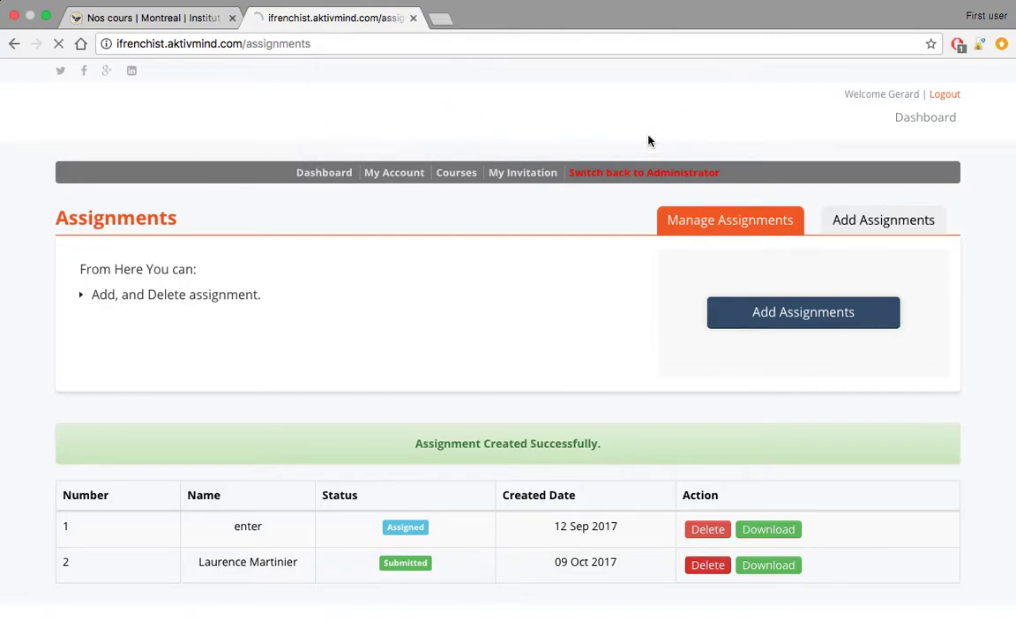
click(328, 176)
scroll(652, 286, down, 2)
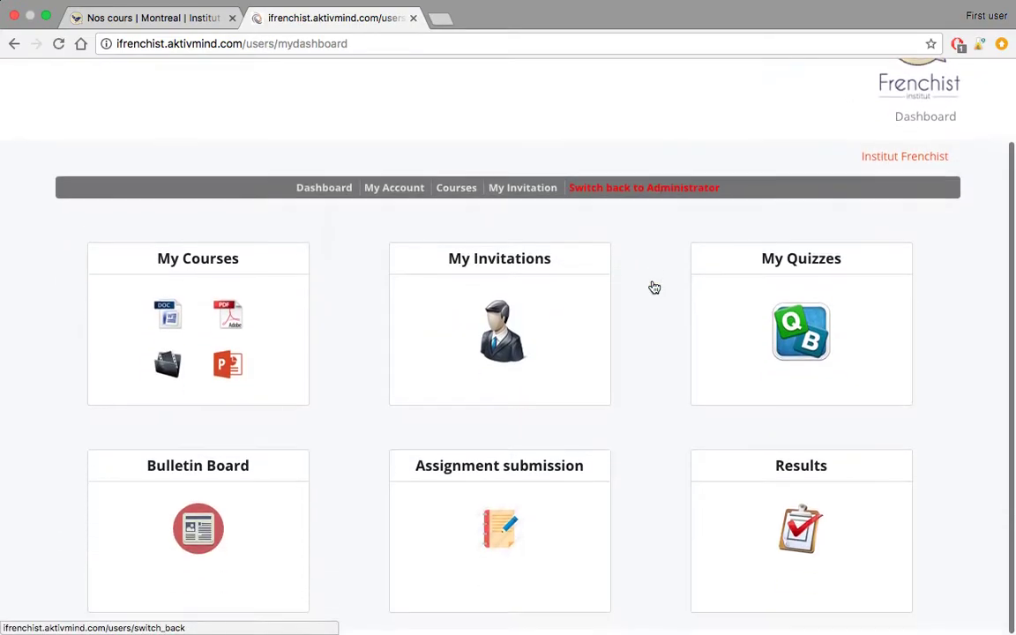
- Open the Results page showing 7 courses, 0% complete and 64.2% of quizzes passed
click(755, 475)
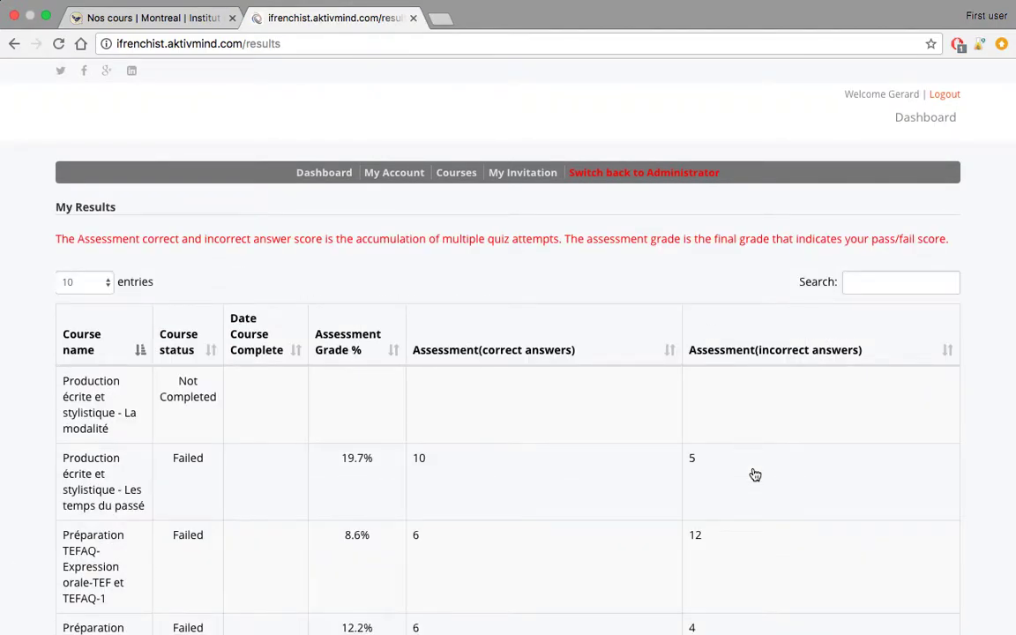
scroll(551, 391, down, 5)
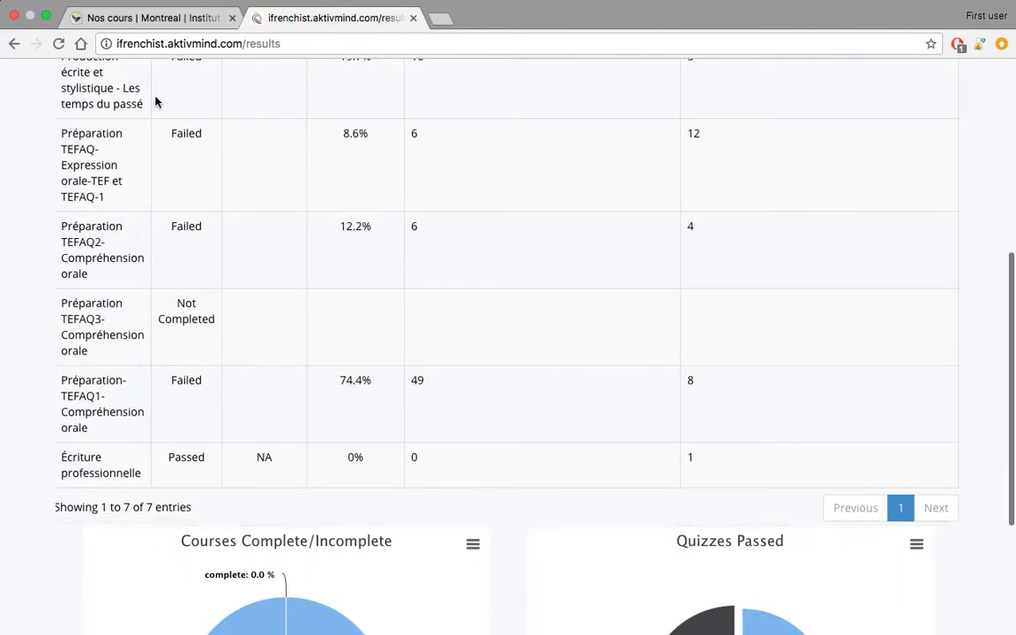
scroll(349, 304, up, 3)
scroll(350, 306, up, 2)
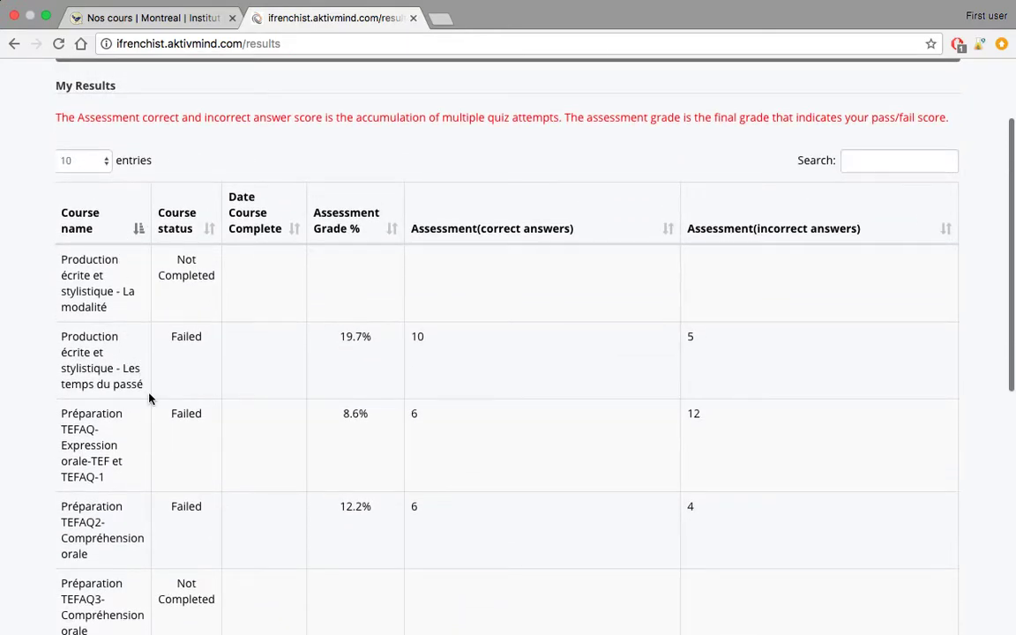
scroll(229, 409, down, 3)
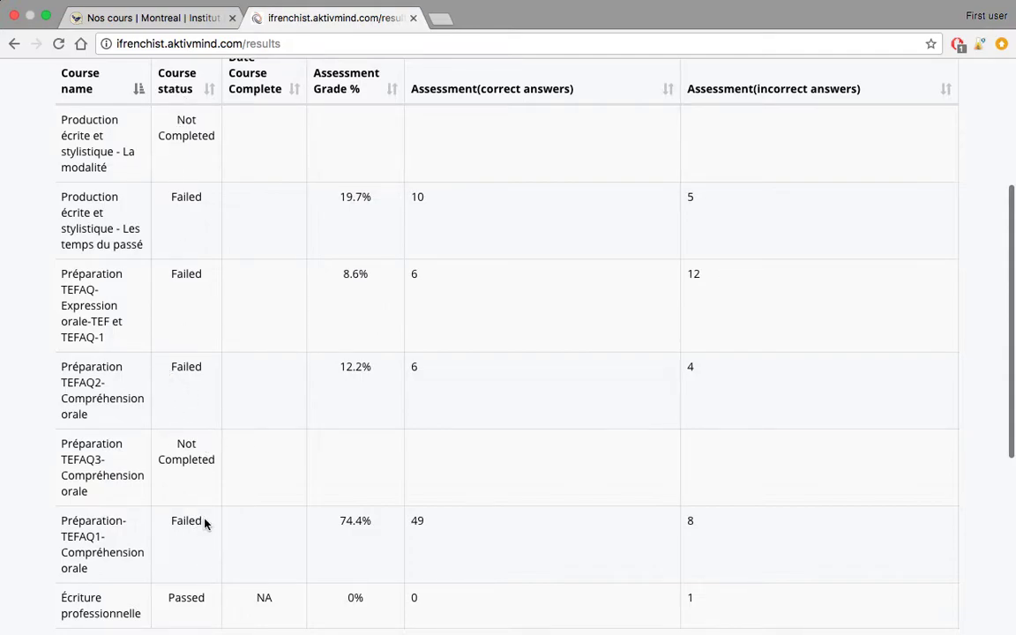
- Highlight the Failed, Passed and TEFAQ3 Not Completed statuses and the 19.7% assessment grade
drag(205, 522, 170, 520)
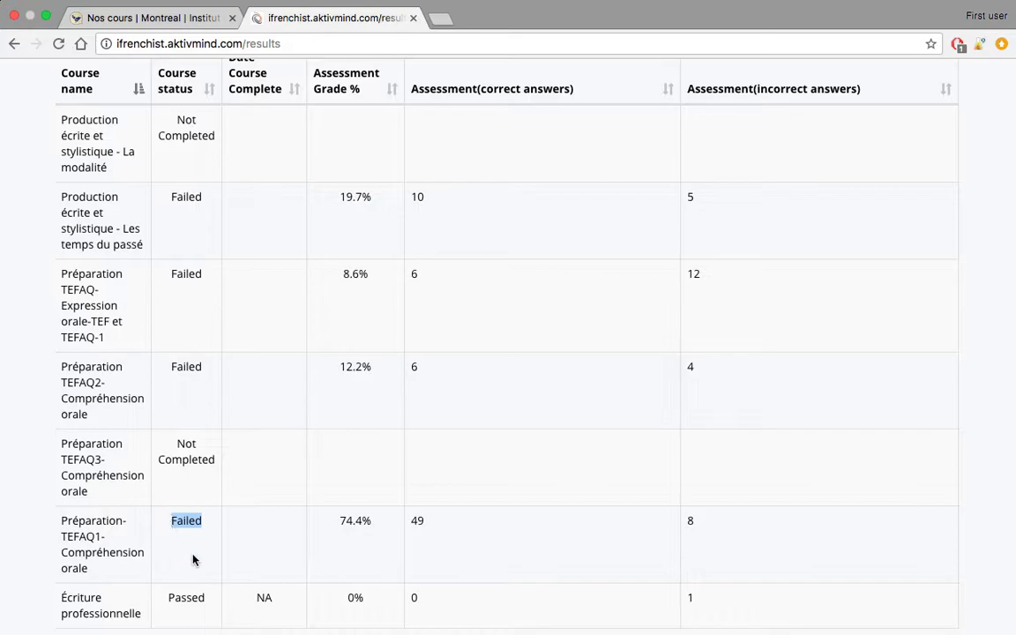
click(217, 605)
drag(207, 604, 172, 599)
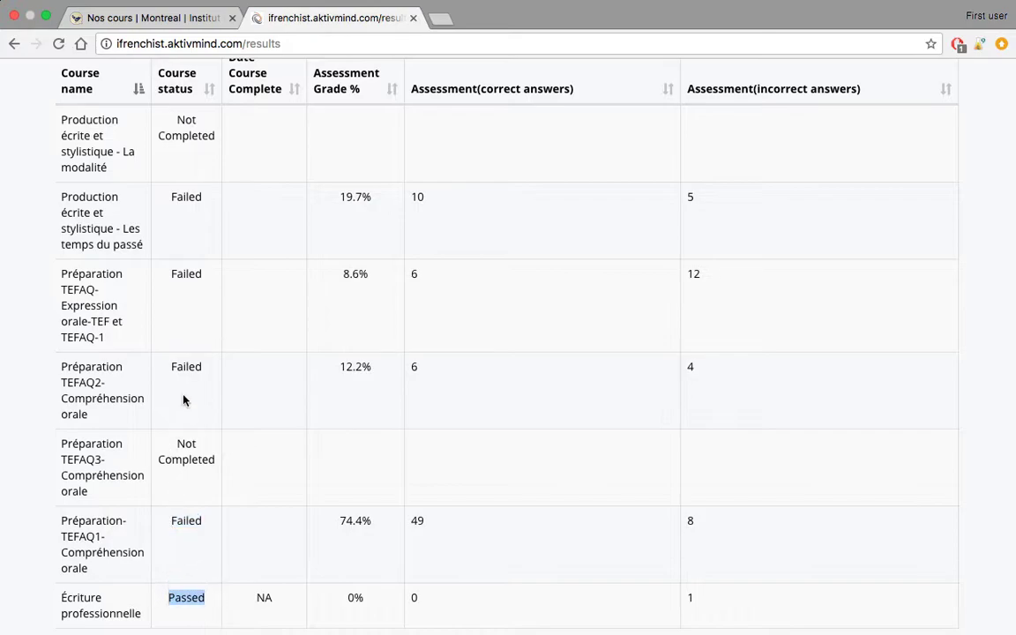
click(205, 431)
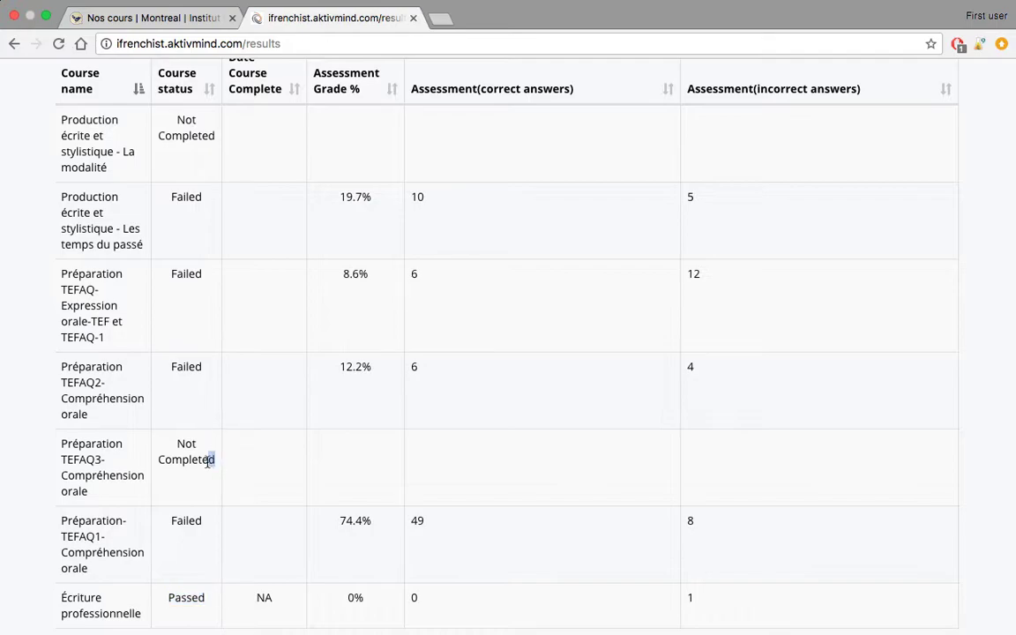
drag(212, 461, 172, 444)
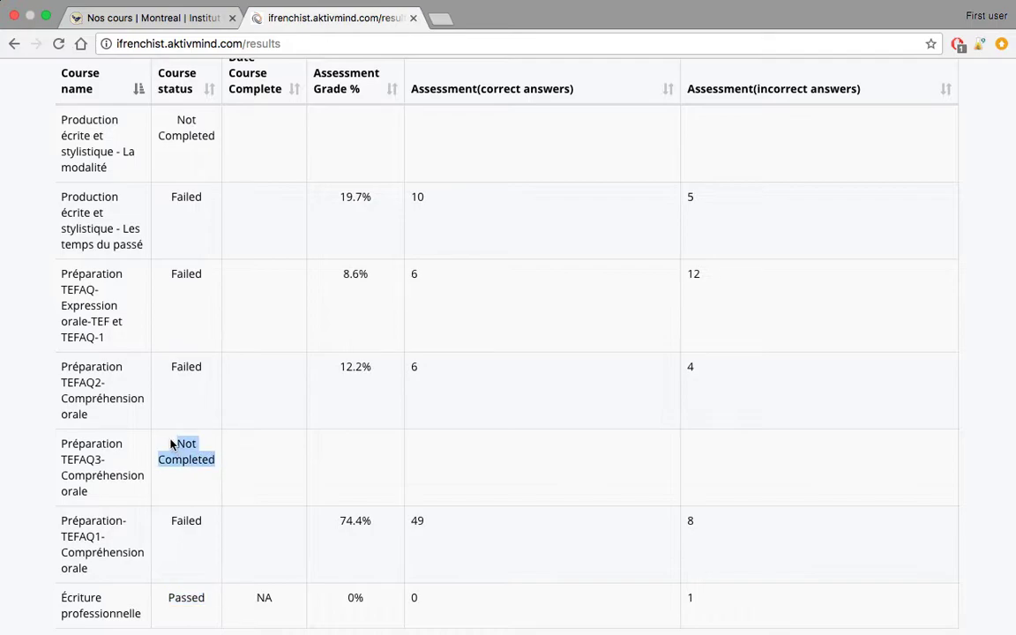
click(191, 390)
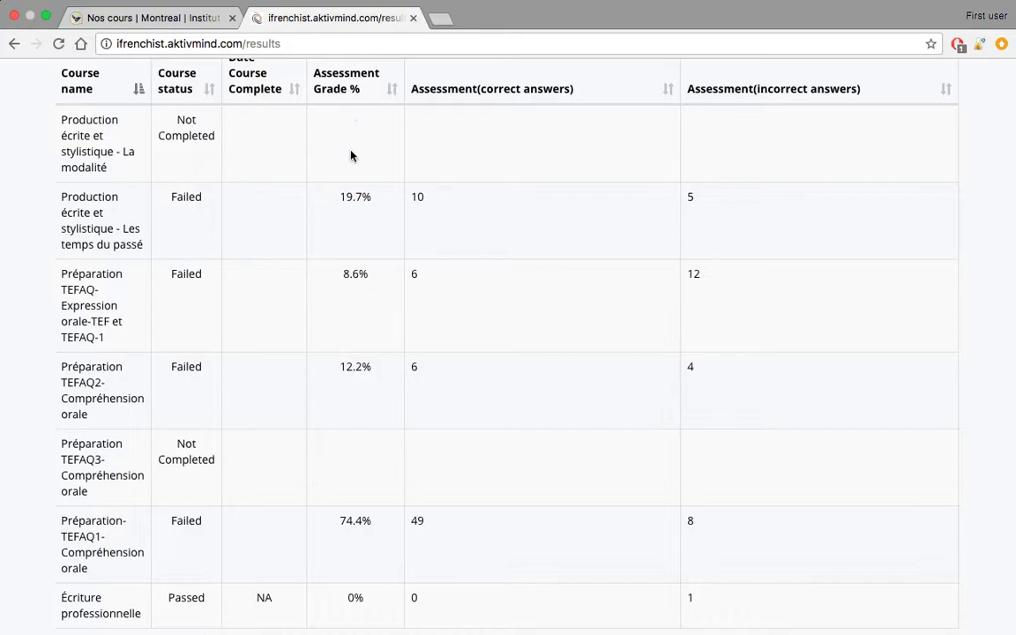
drag(372, 201, 340, 201)
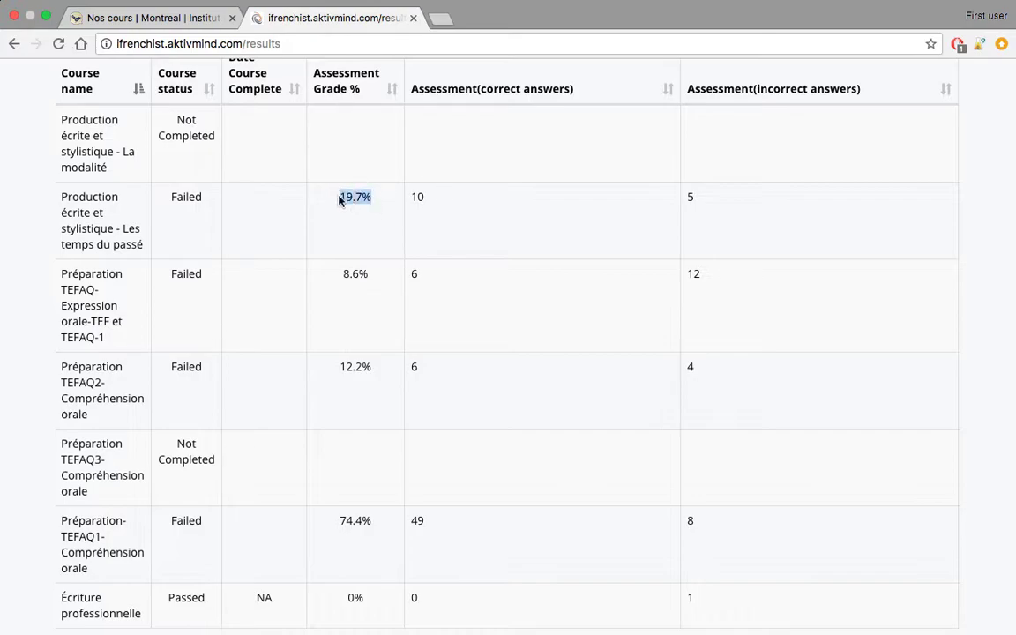
click(459, 212)
- Inspect the results pie charts, return to the dashboard, and close the Aktivmind tab
scroll(617, 274, down, 5)
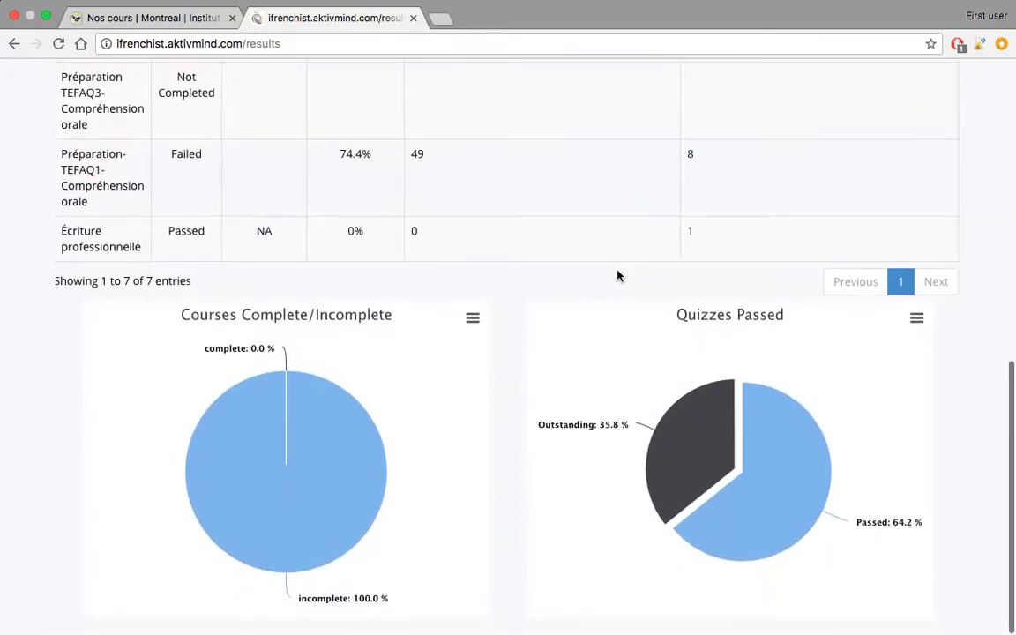
mouse_move(573, 434)
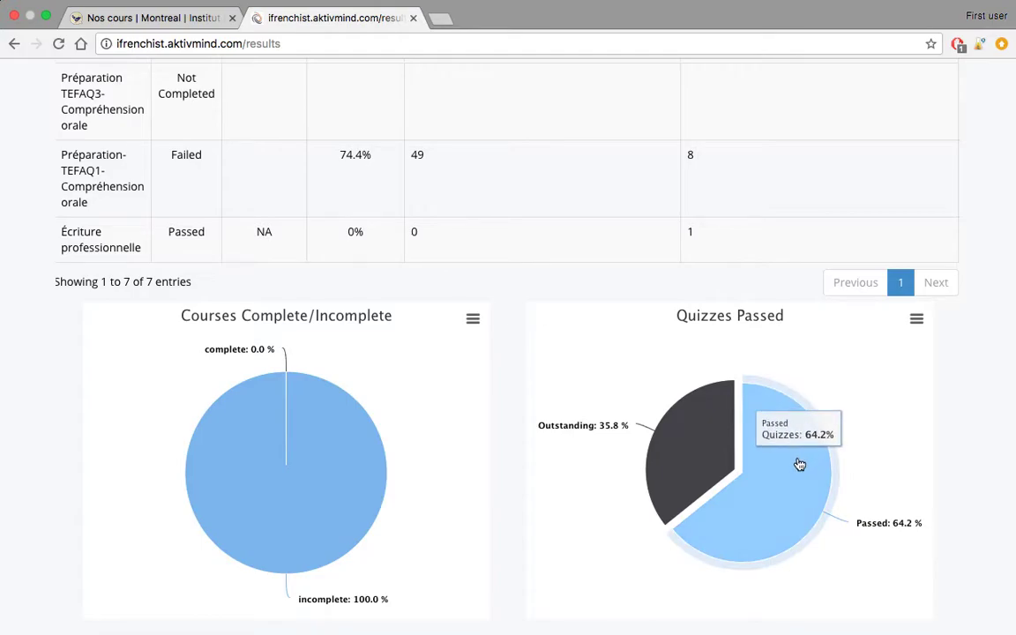
scroll(609, 285, up, 10)
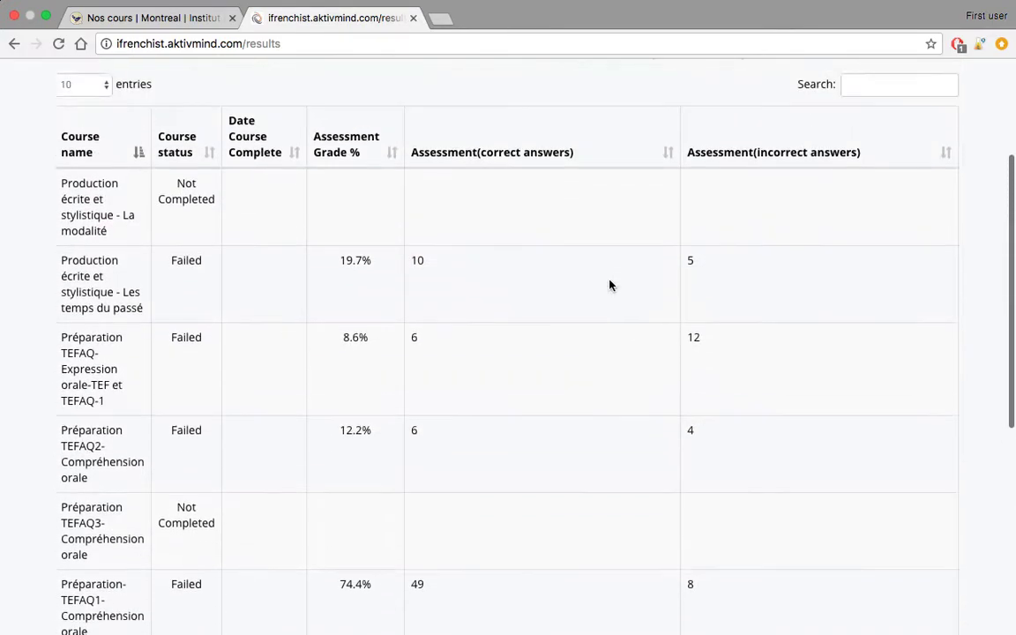
click(324, 182)
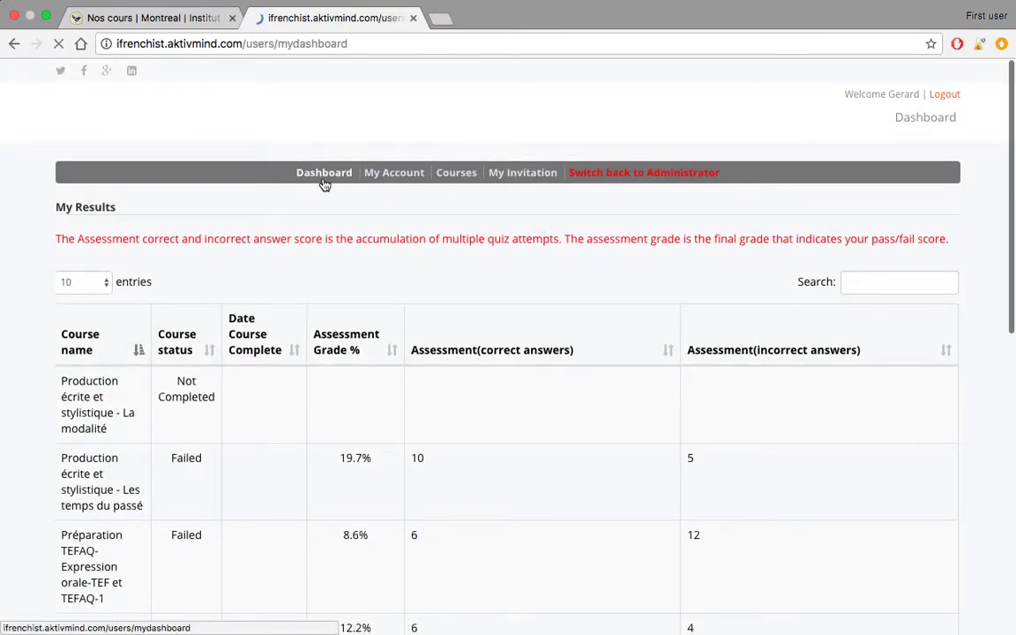
scroll(532, 227, down, 2)
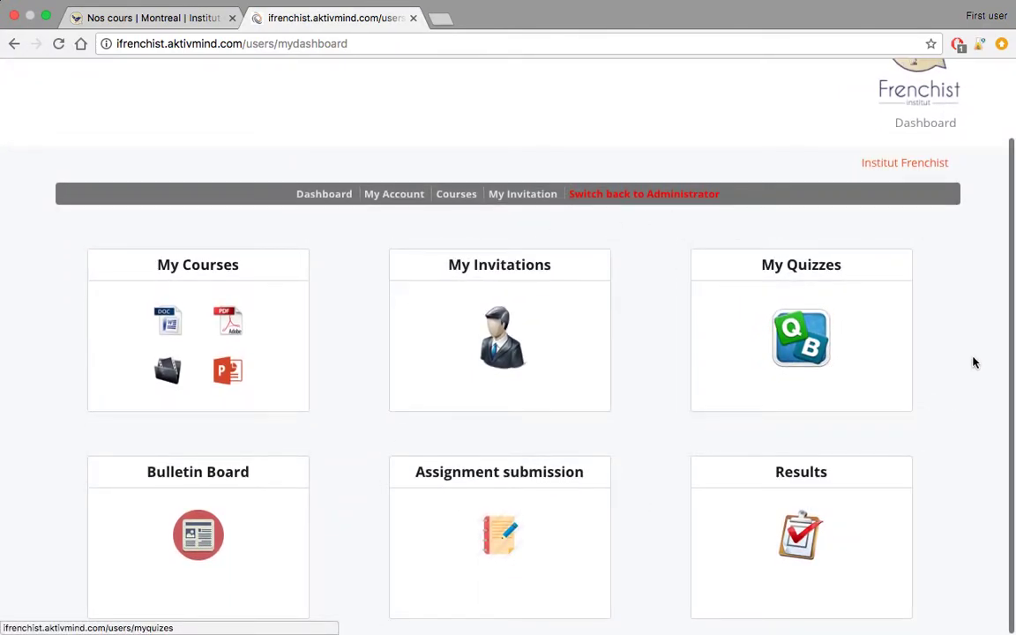
scroll(971, 335, up, 2)
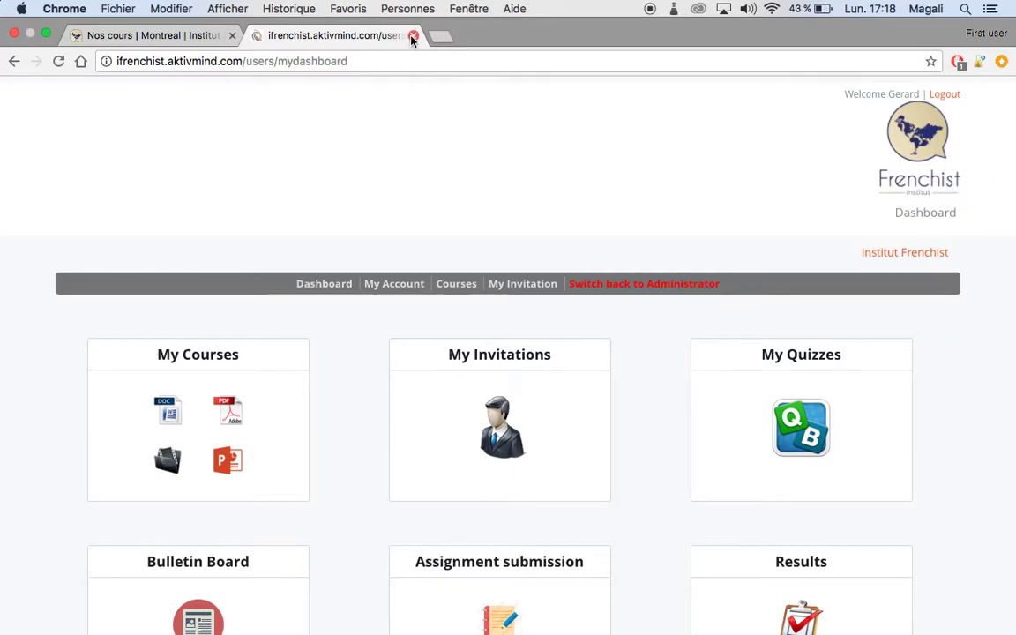
click(412, 35)
- Go to the Institut Frenchist home page via the FR flag and open Contact for e-mail and phone details
scroll(219, 259, up, 4)
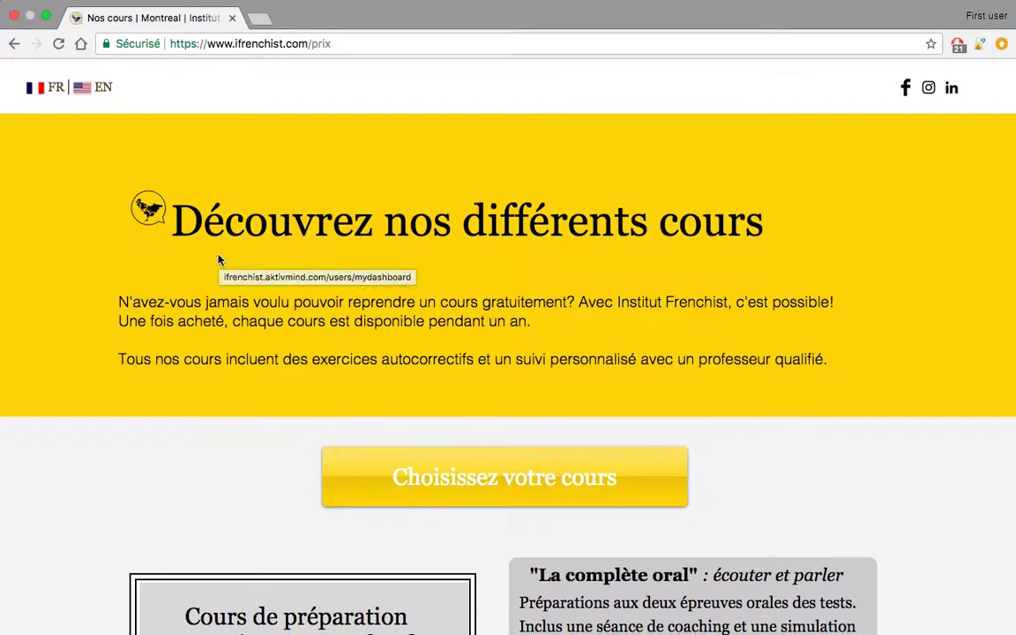
click(37, 89)
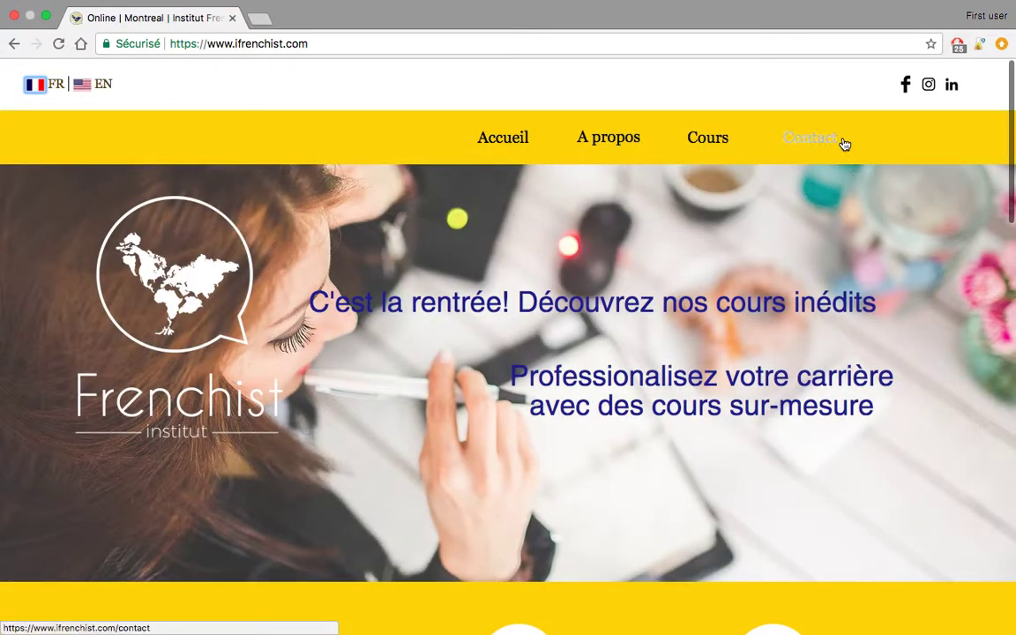
click(831, 143)
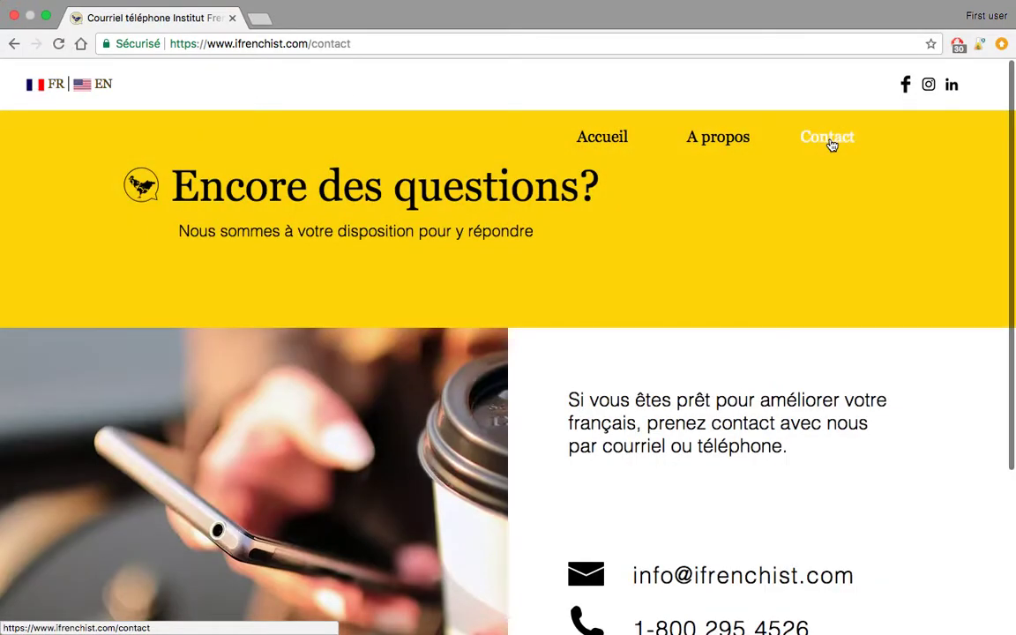
scroll(755, 267, down, 5)
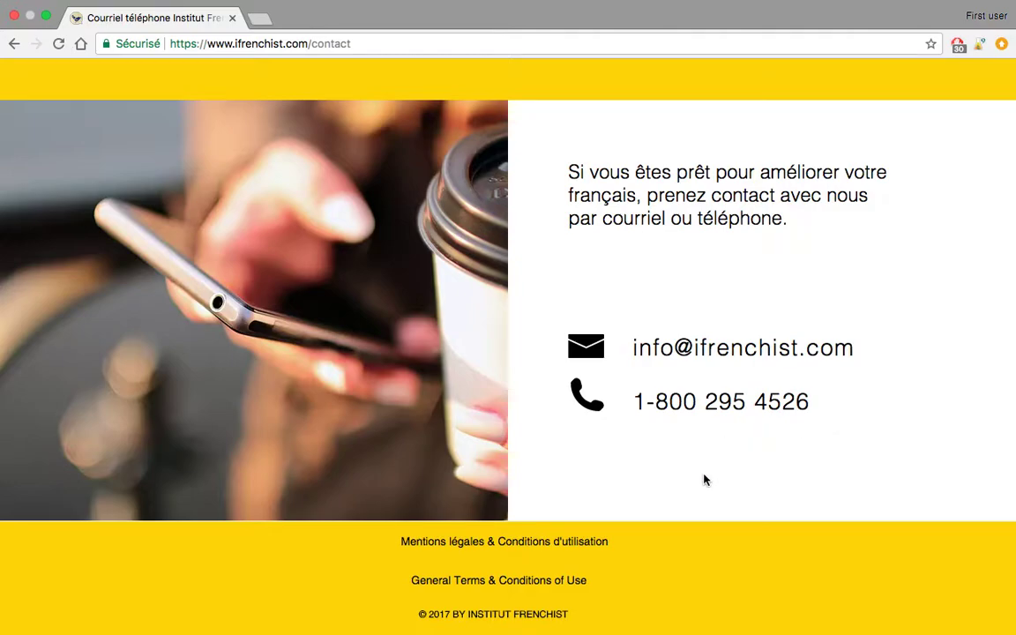
mouse_move(768, 622)
right_click(821, 621)
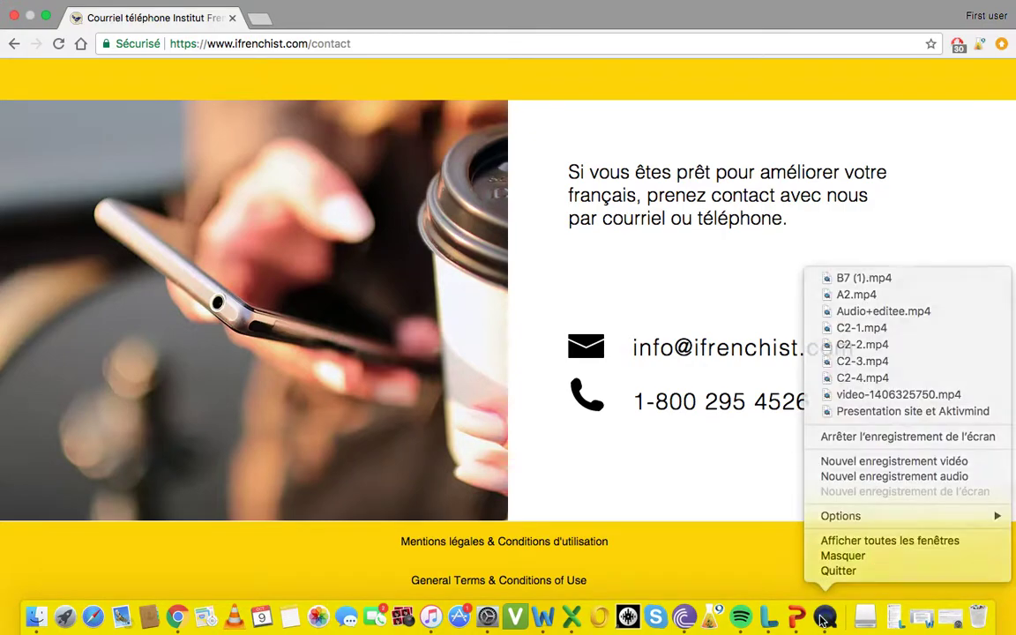